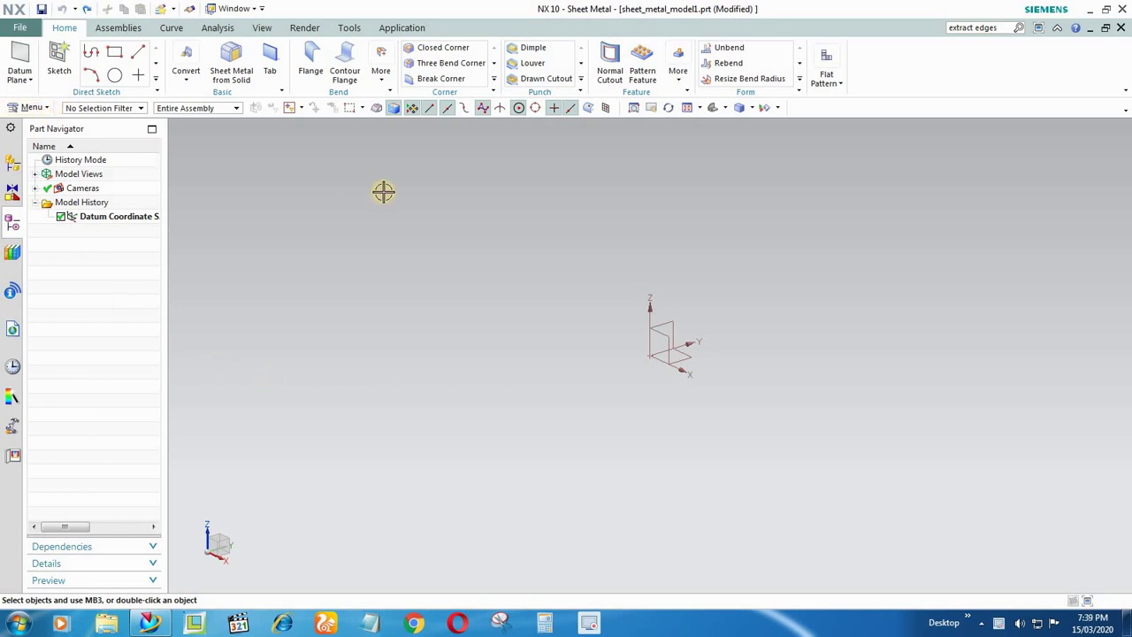
# Import abc.igs as IGES into the work part, adding the ten L-bracket bodies.
pyautogui.click(21, 28)
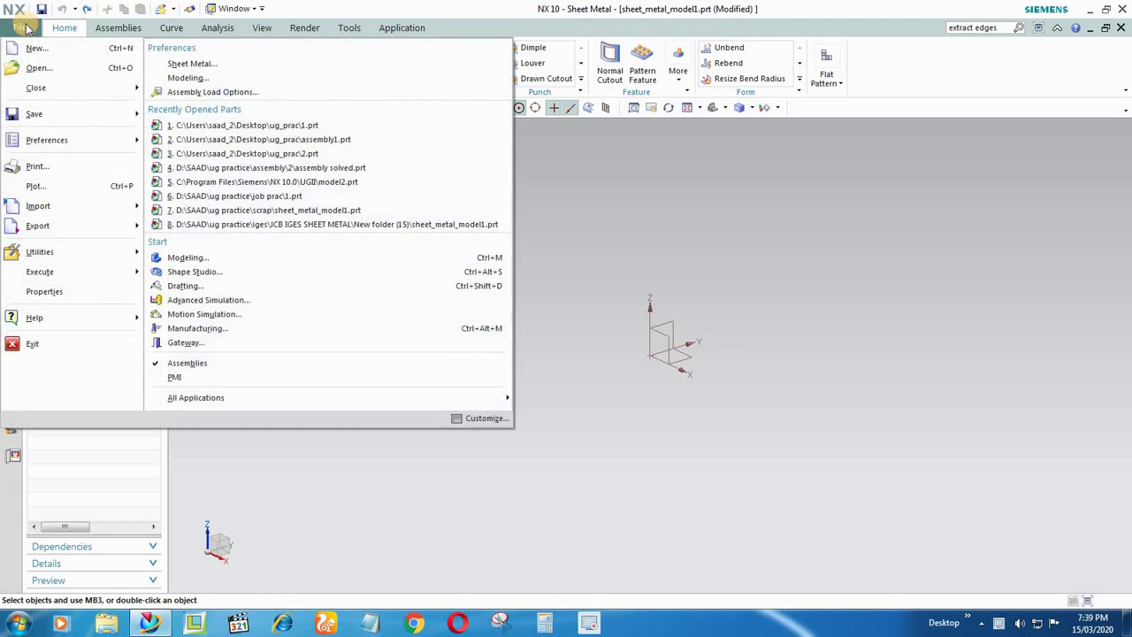
pyautogui.moveTo(75, 216)
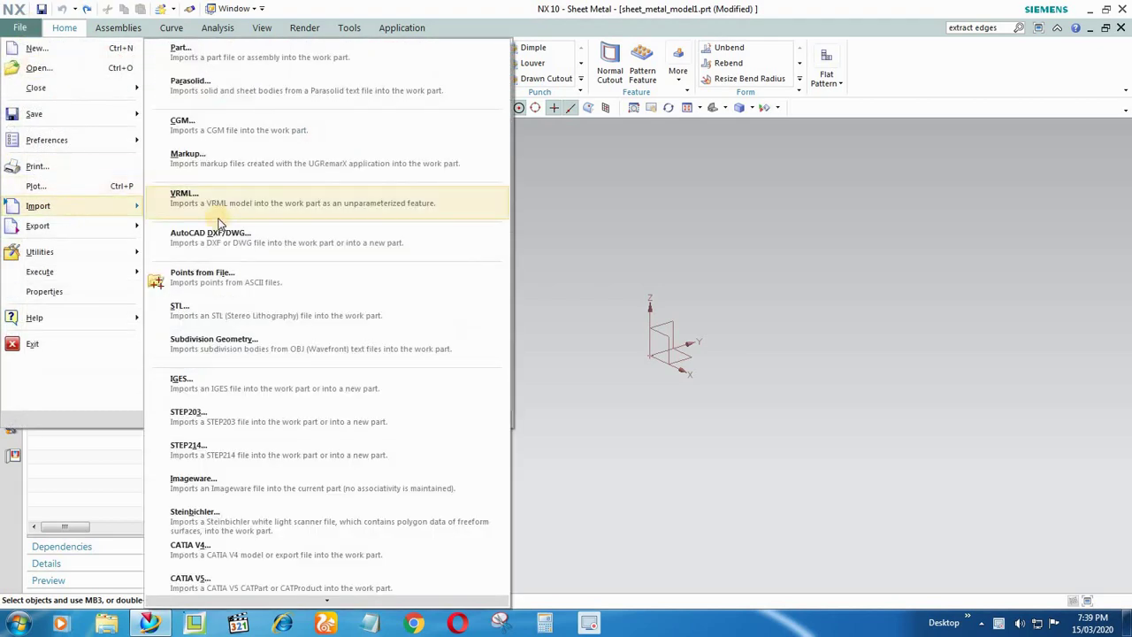
pyautogui.click(228, 393)
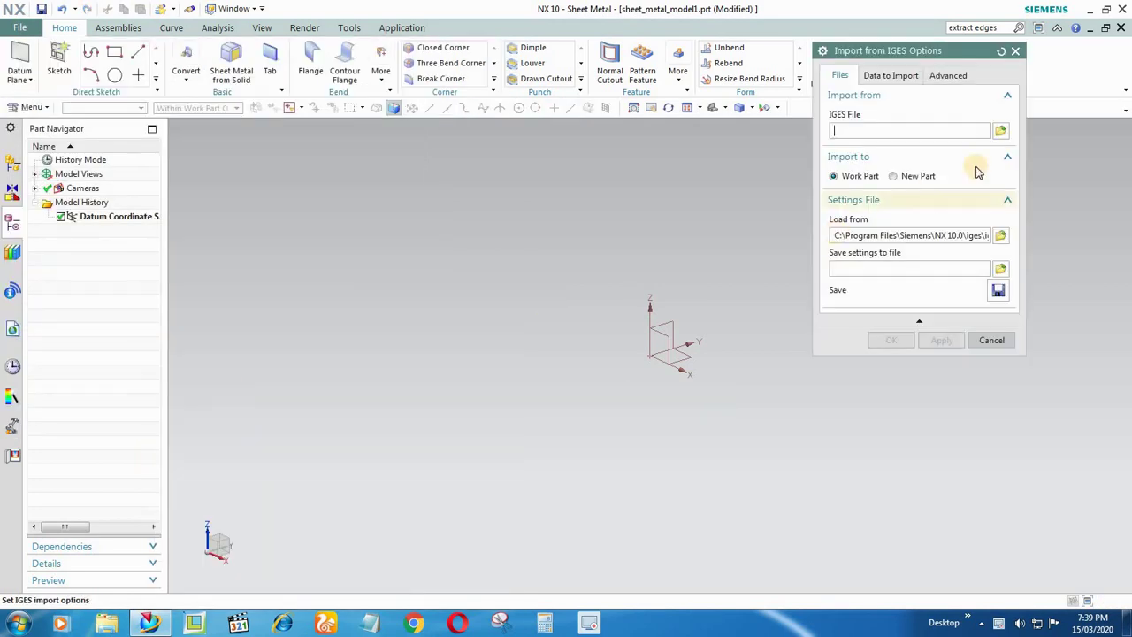
pyautogui.click(1000, 132)
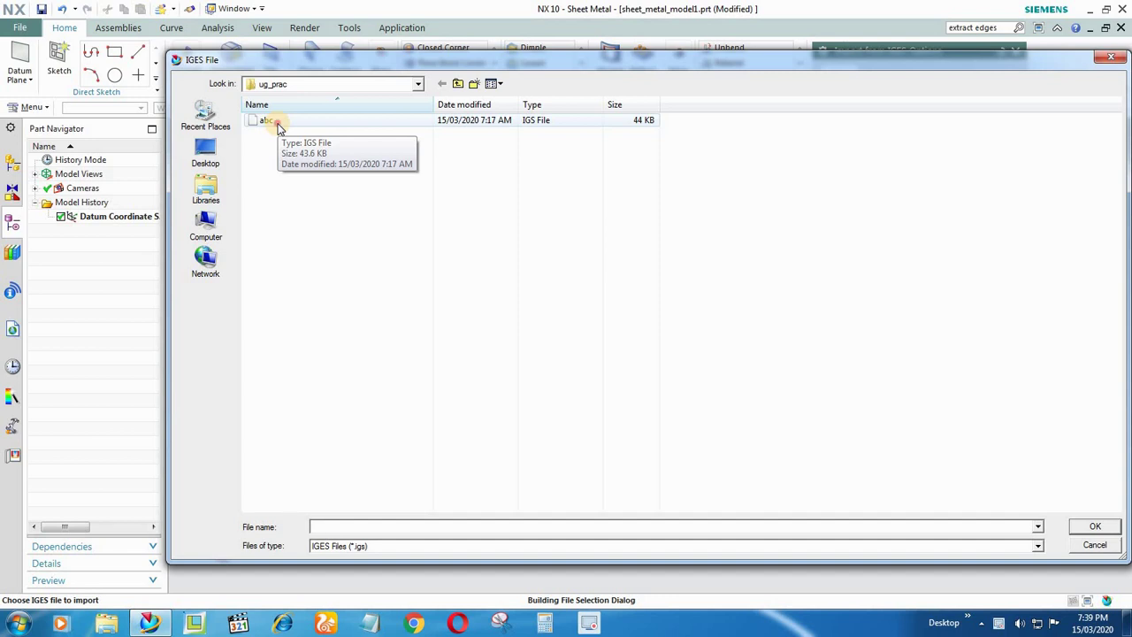
pyautogui.click(277, 124)
pyautogui.click(1097, 528)
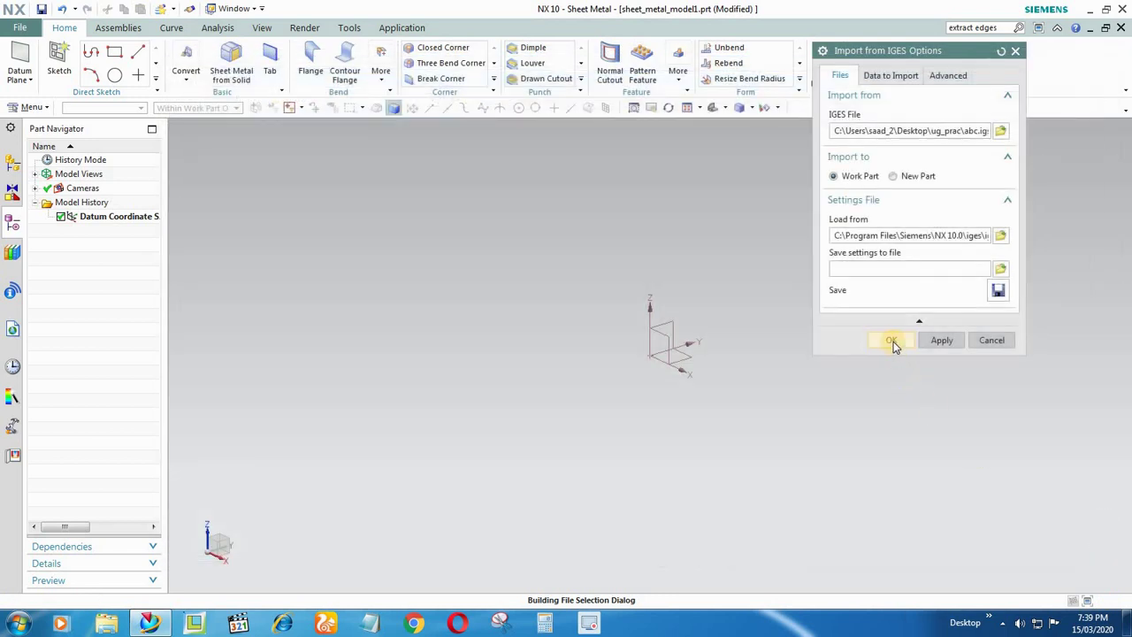
pyautogui.click(892, 342)
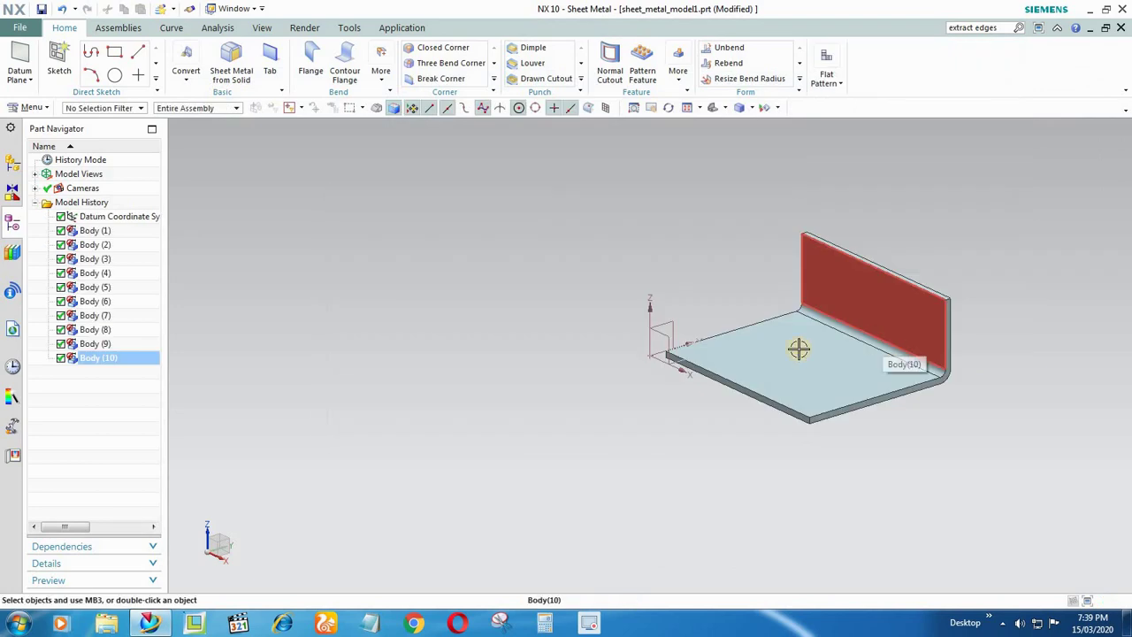
# Select Body (1) through Body (10) in the Part Navigator.
pyautogui.click(412, 359)
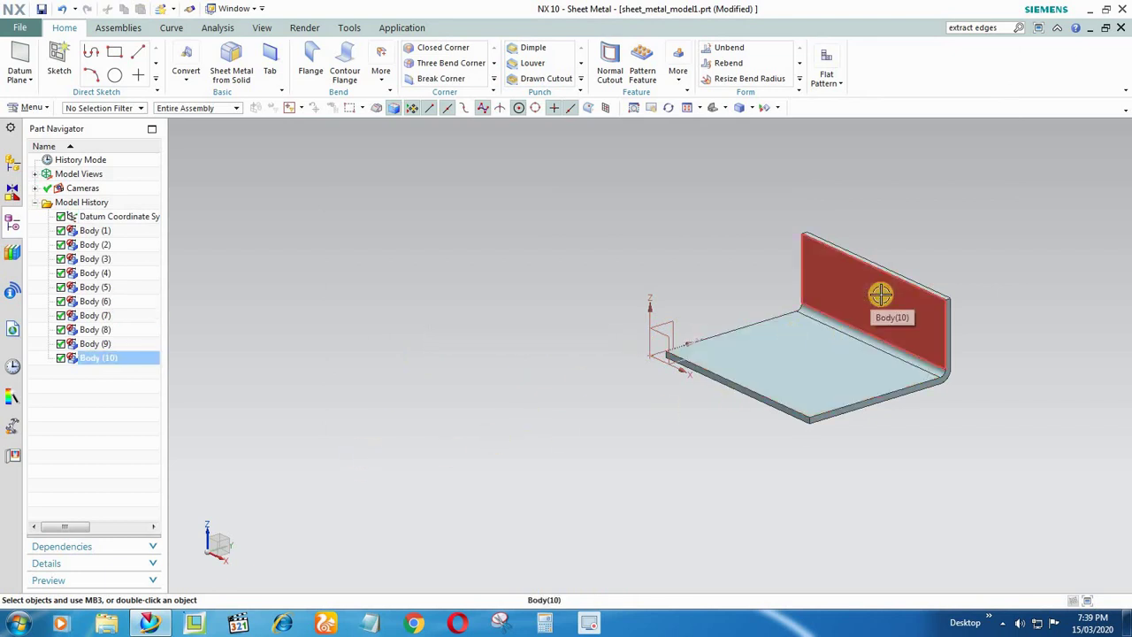
pyautogui.click(498, 414)
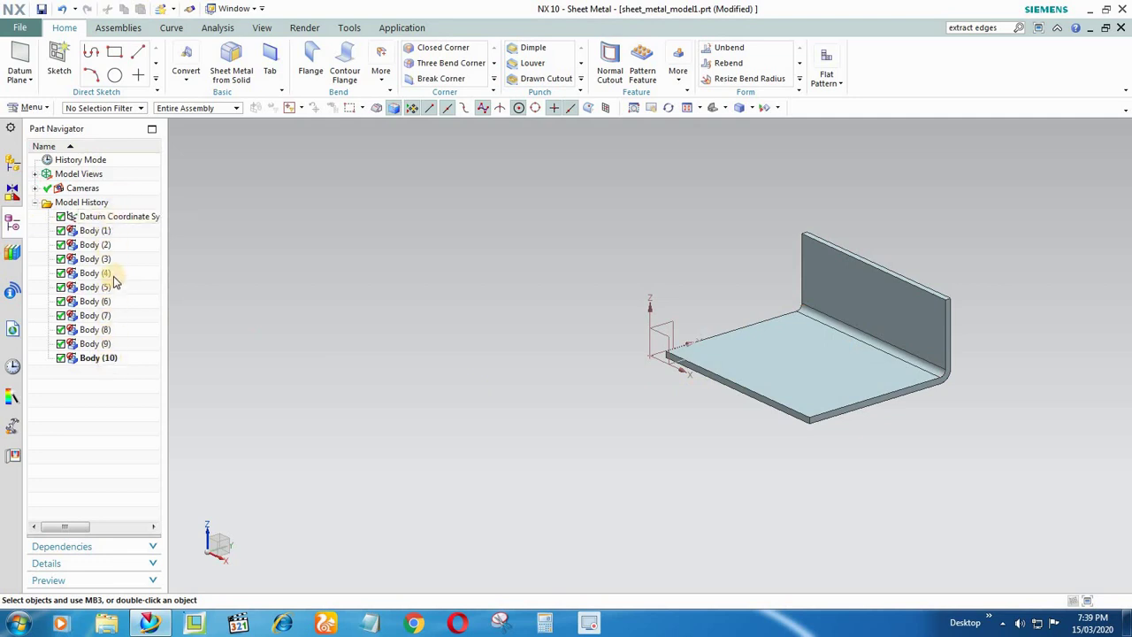
pyautogui.click(103, 232)
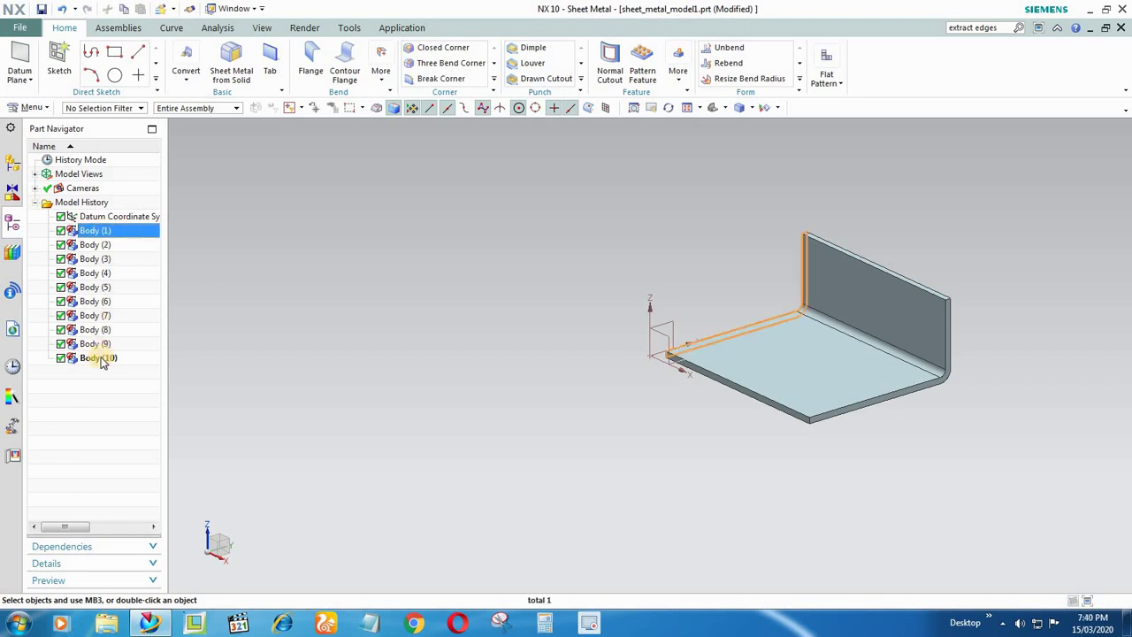
pyautogui.keyDown('shift'); pyautogui.click(101, 360); pyautogui.keyUp('shift')
# Group the ten selected bodies into Feature Group (11), named '4', and select it.
pyautogui.rightClick(101, 359)
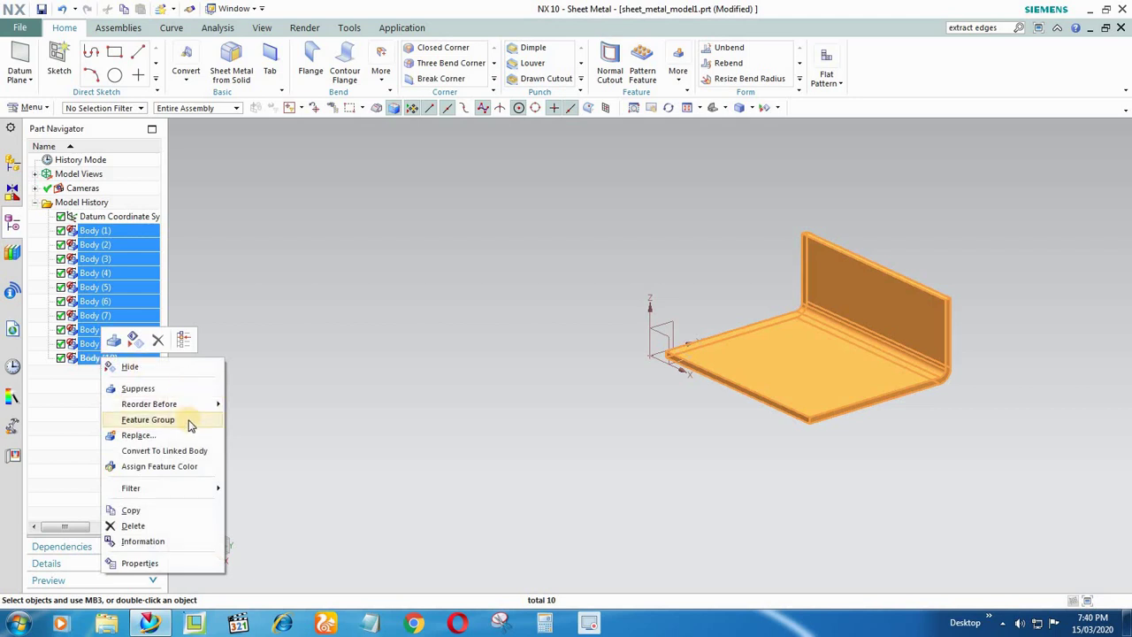
pyautogui.click(148, 421)
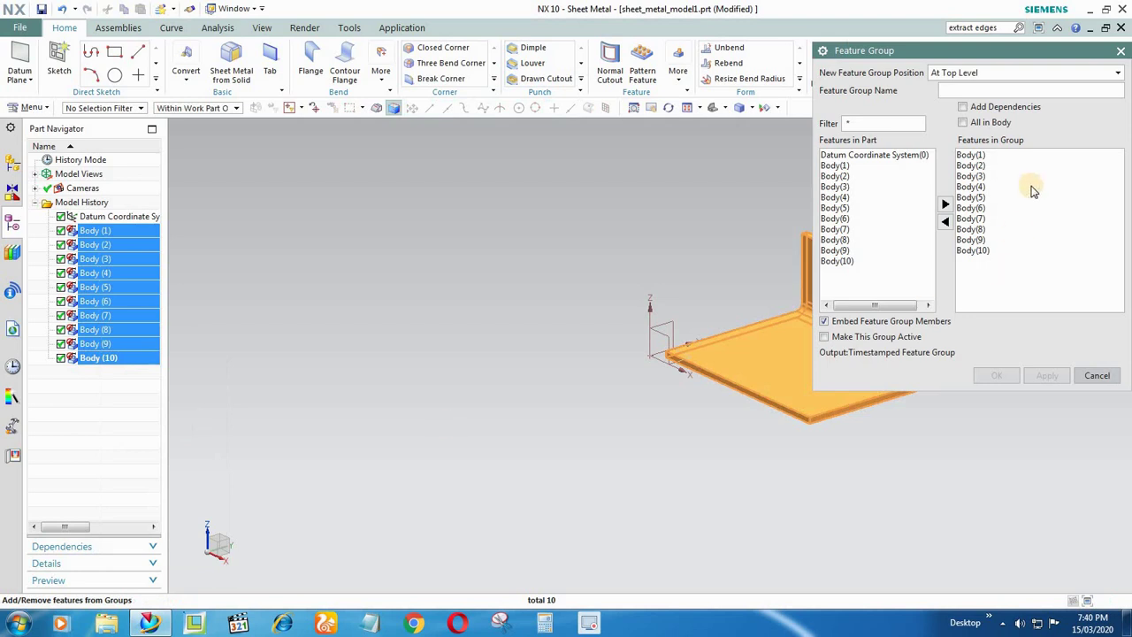
pyautogui.write('4')
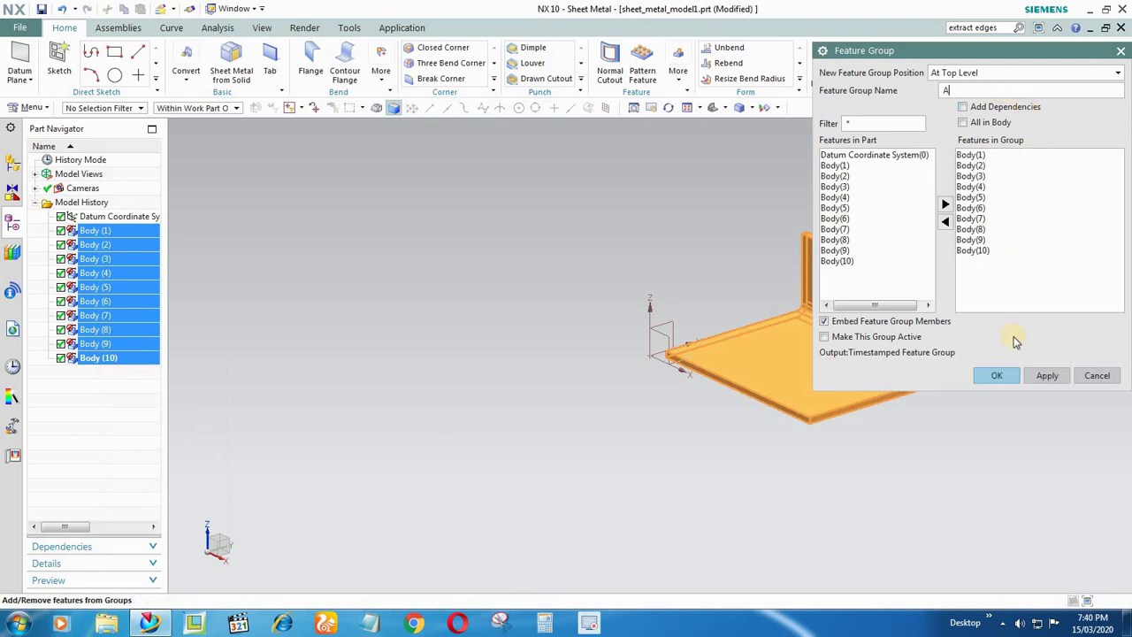
pyautogui.click(997, 375)
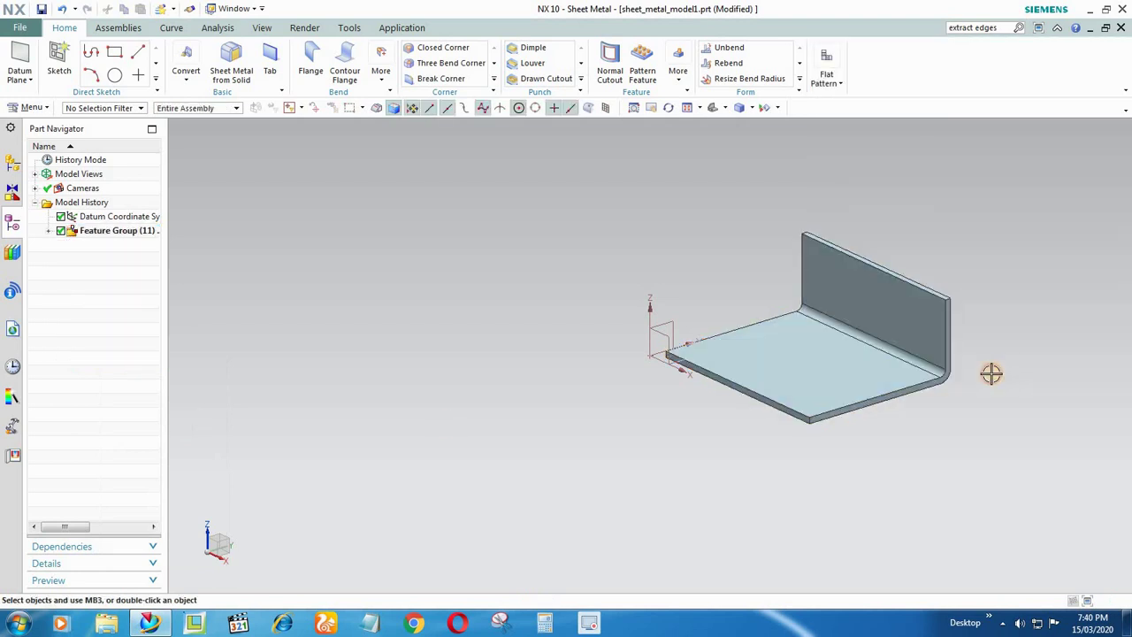
pyautogui.click(109, 231)
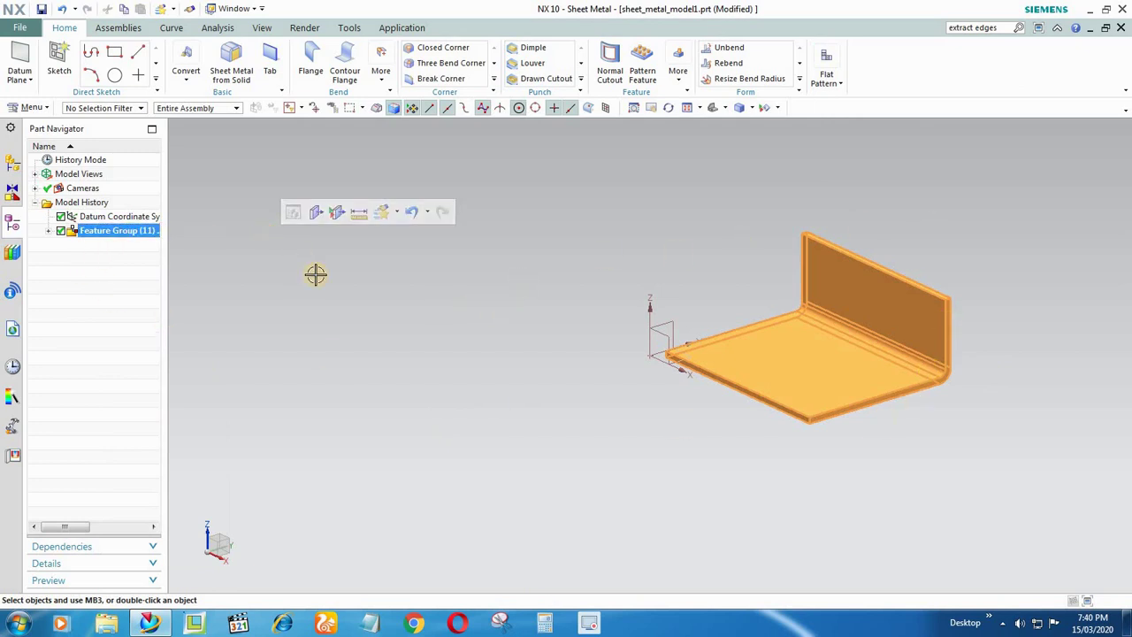
pyautogui.click(504, 411)
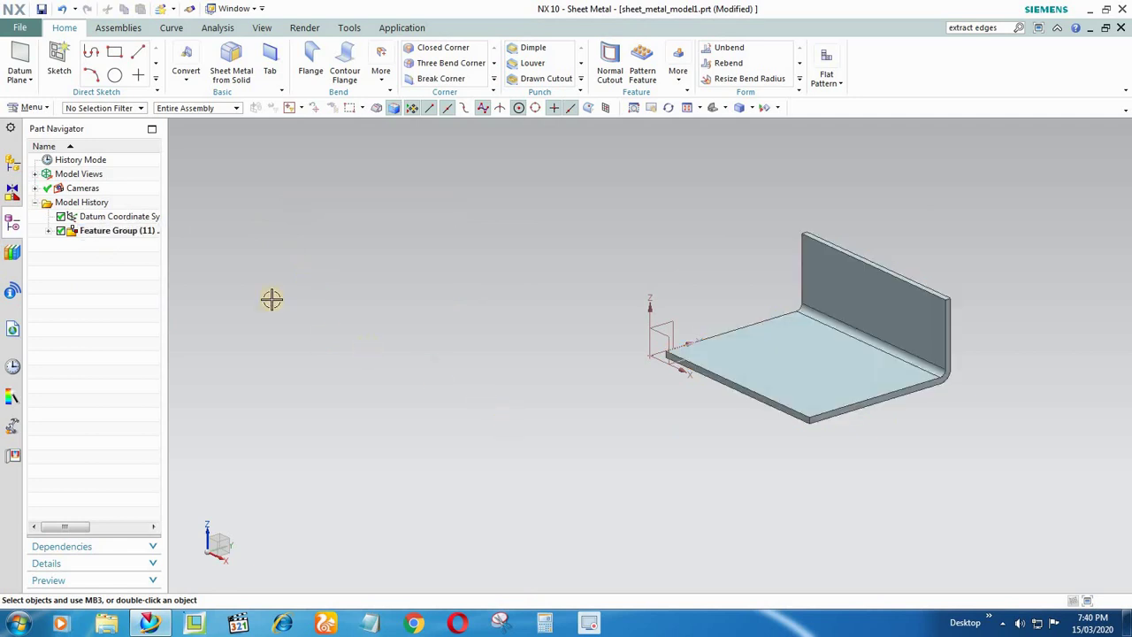
pyautogui.moveTo(713, 306); pyautogui.dragTo(674, 351, button='middle')
pyautogui.scroll(5, 675, 351)
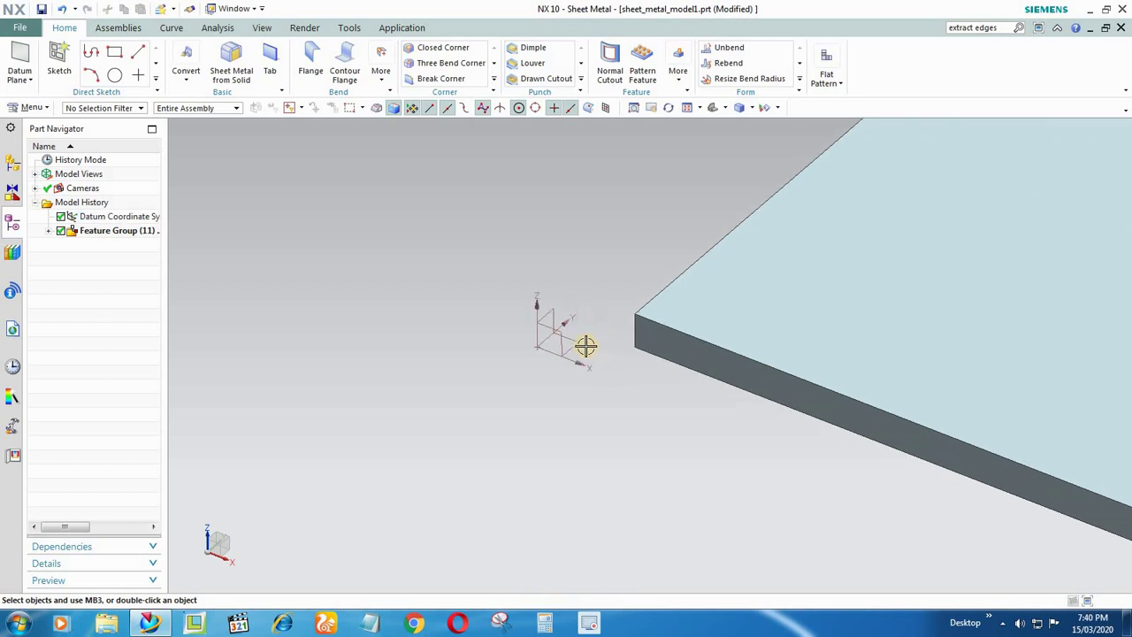
pyautogui.moveTo(662, 344); pyautogui.dragTo(651, 230, button='middle')
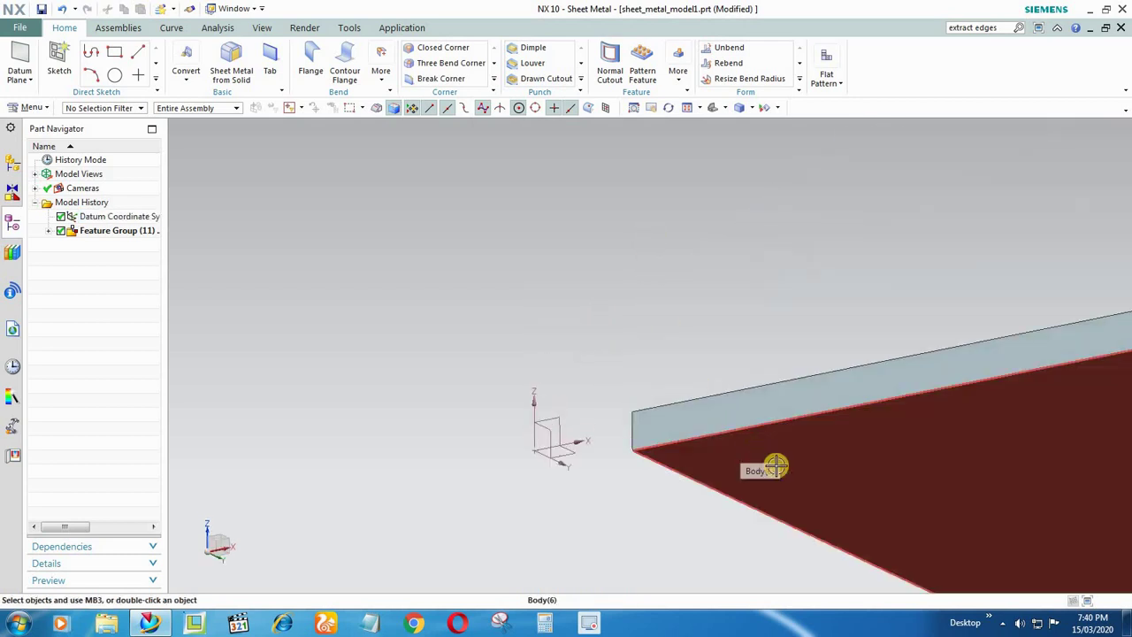
pyautogui.scroll(-2, 428, 351)
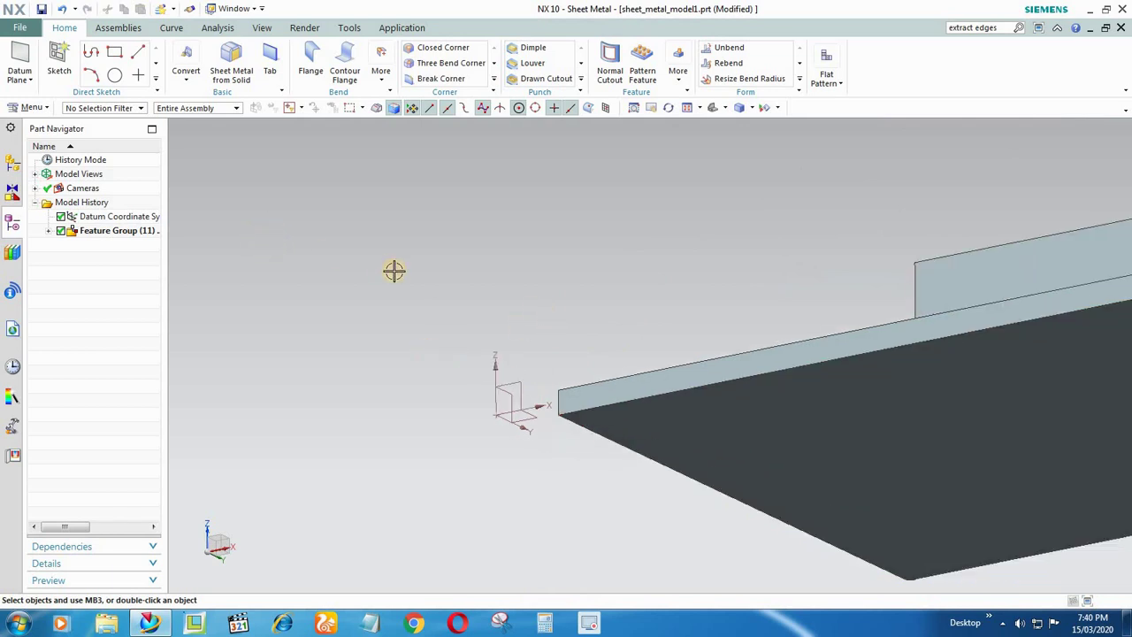
pyautogui.keyDown('shift'); pyautogui.moveTo(428, 298); pyautogui.dragTo(395, 270, button='middle'); pyautogui.keyUp('shift')
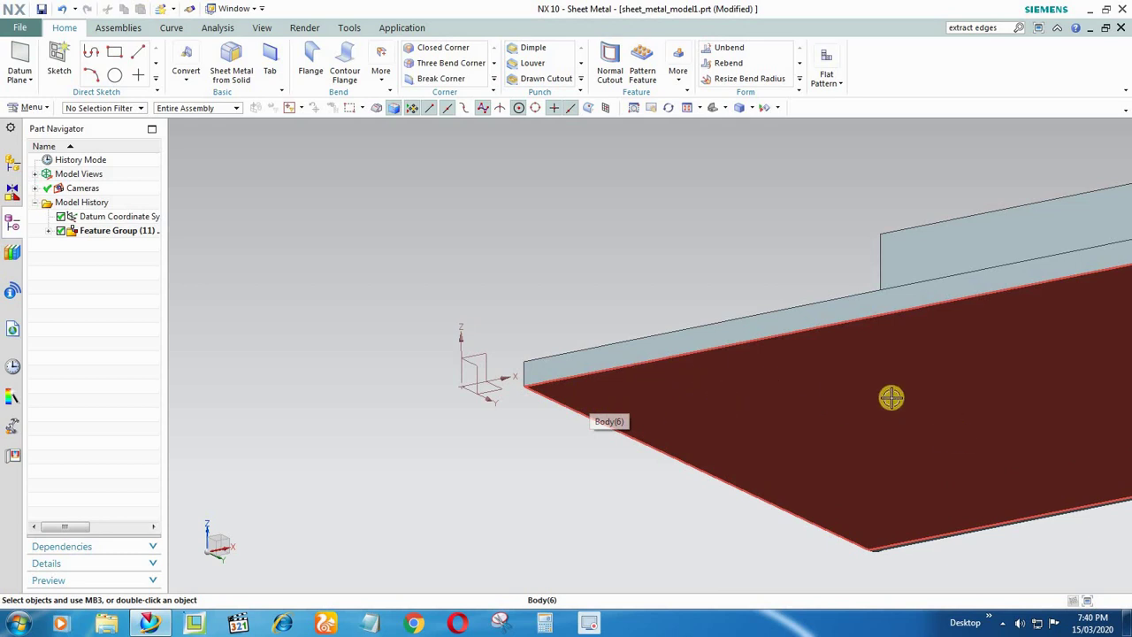
# Measure the Simple Distance from Face of Body(6) to the datum XY plane (0 mm).
pyautogui.click(234, 243)
pyautogui.click(215, 27)
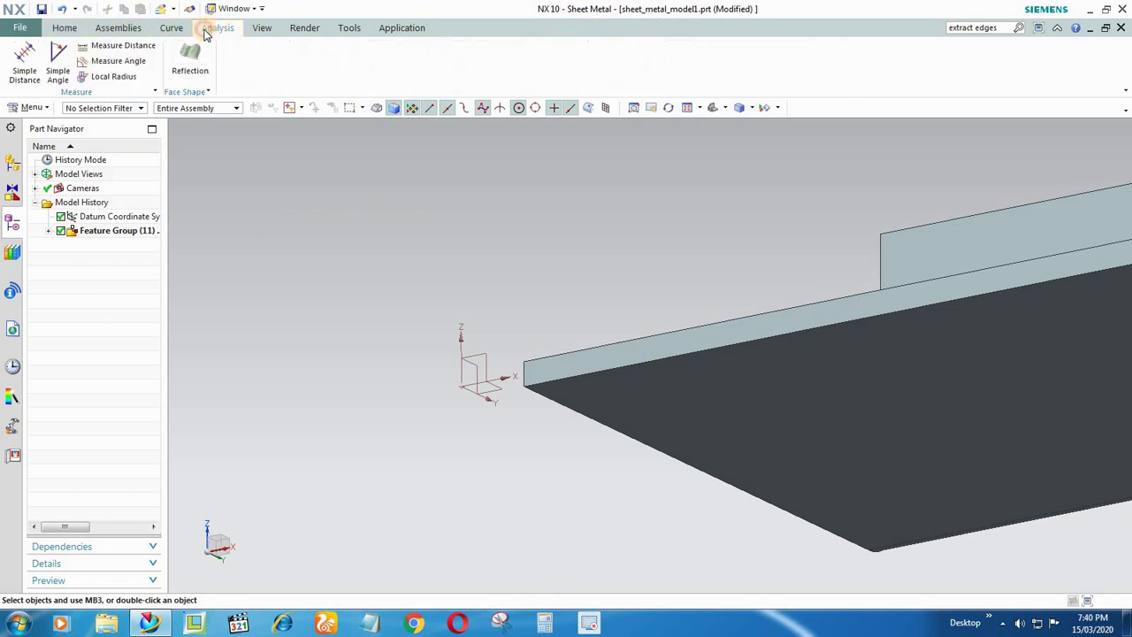
pyautogui.click(29, 60)
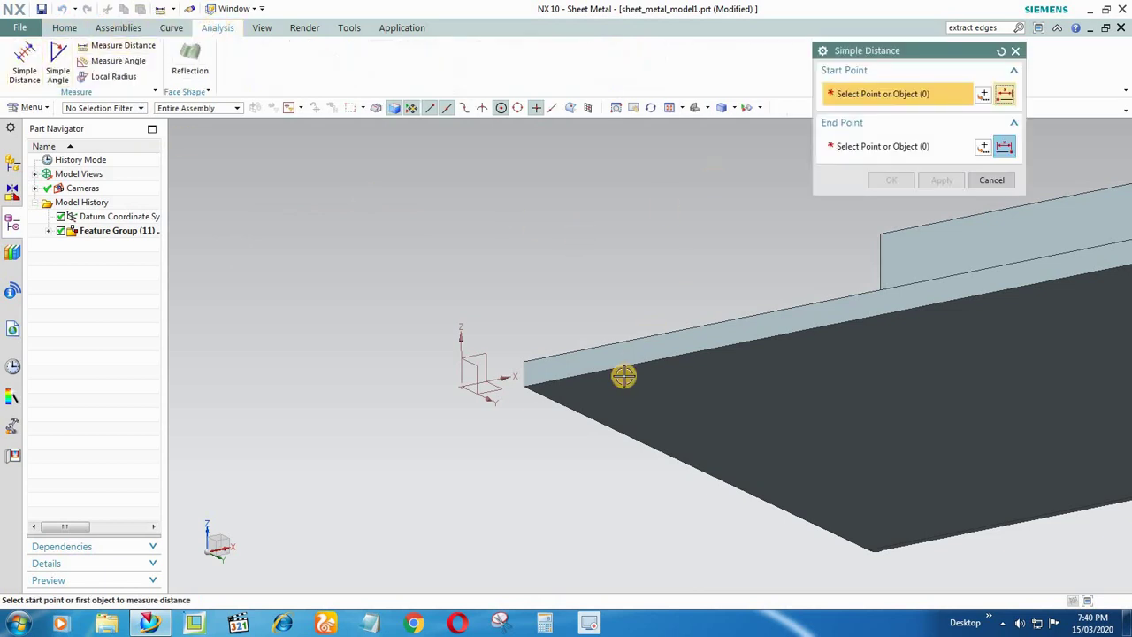
pyautogui.click(626, 394)
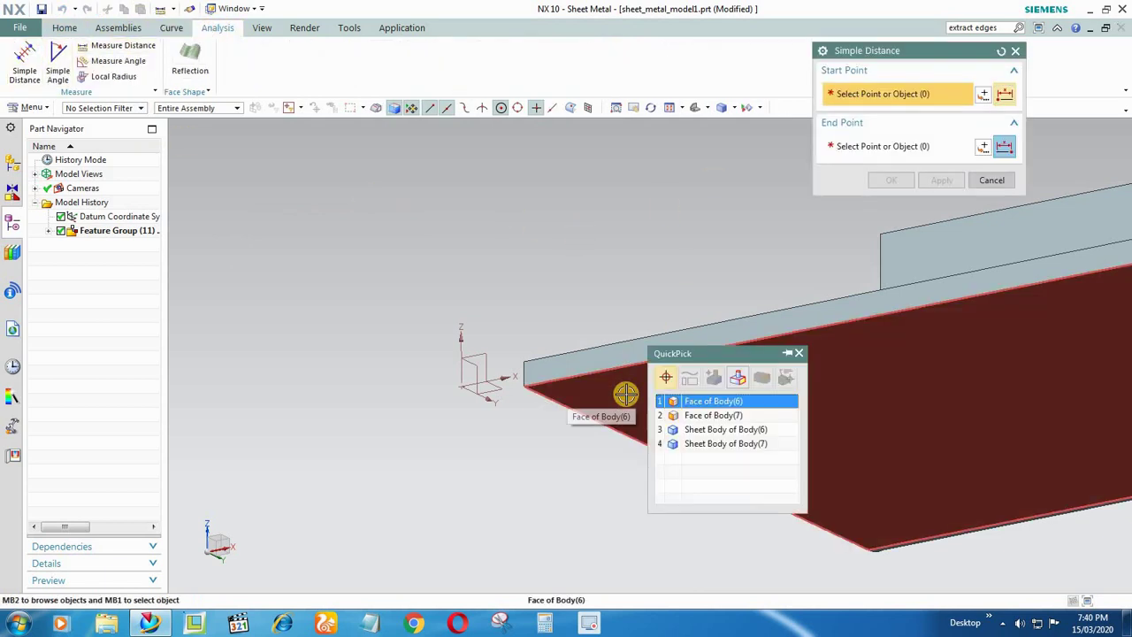
pyautogui.click(698, 402)
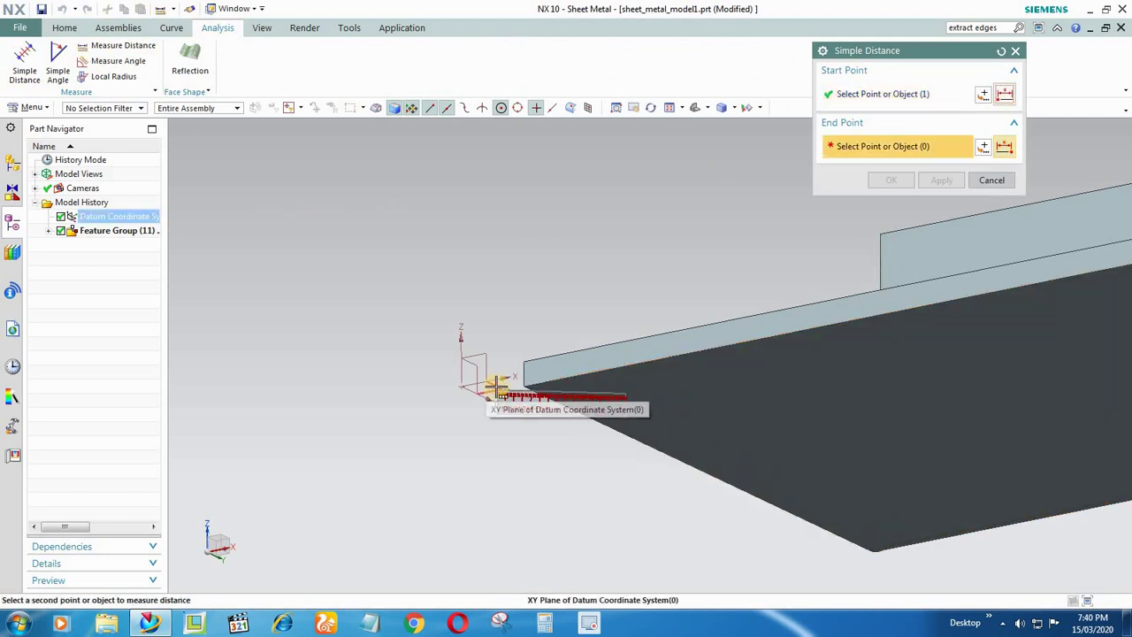
pyautogui.click(498, 387)
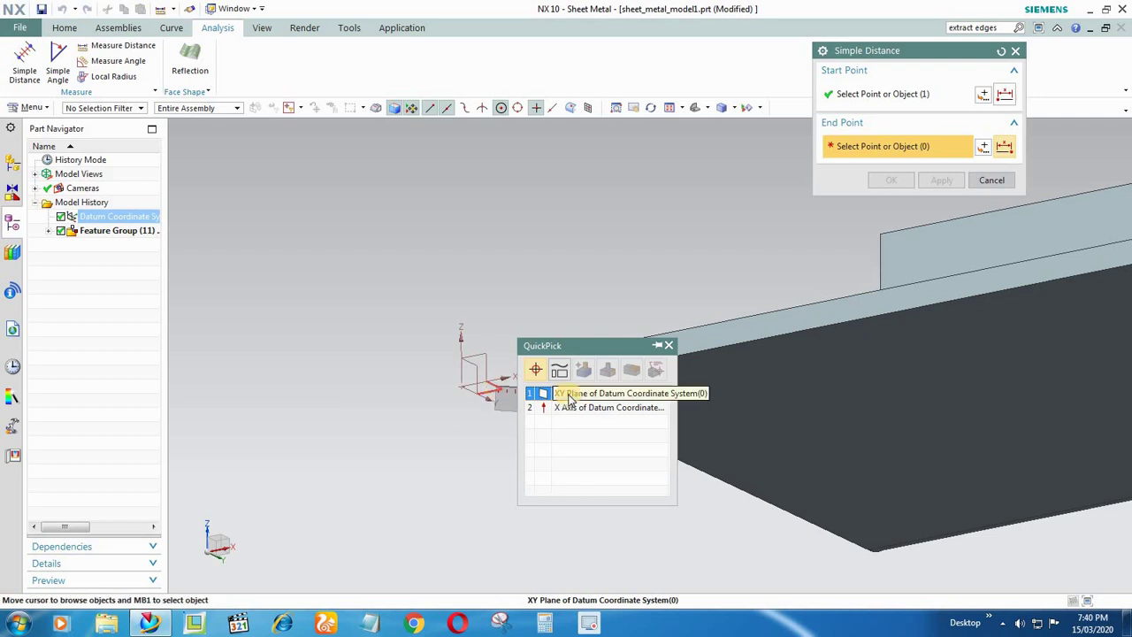
pyautogui.click(568, 393)
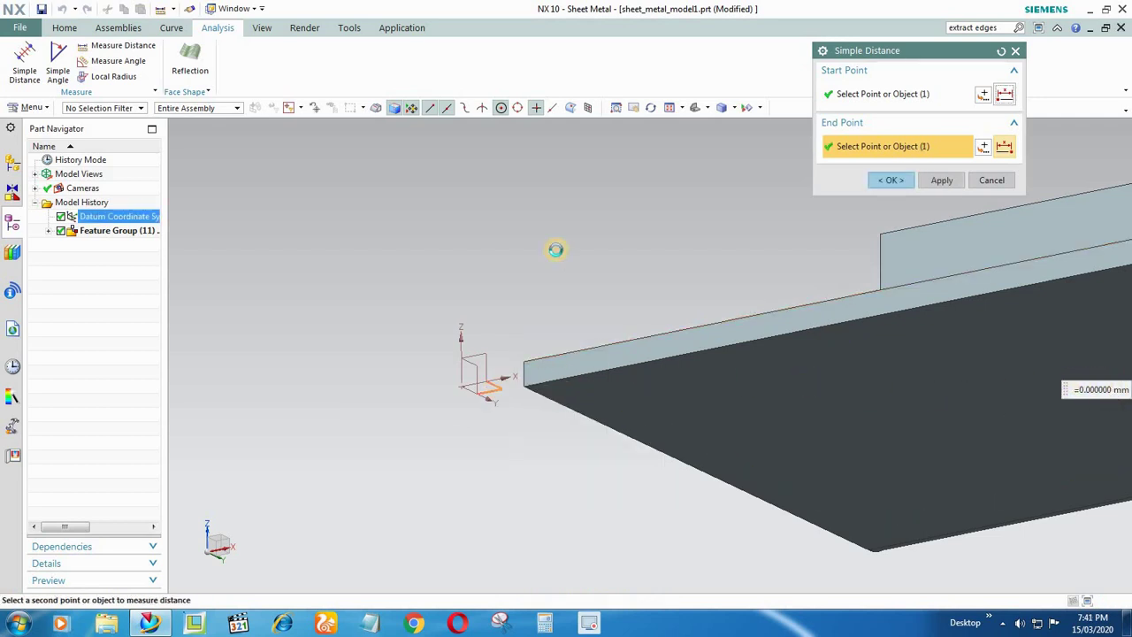
pyautogui.middleClick(555, 251)
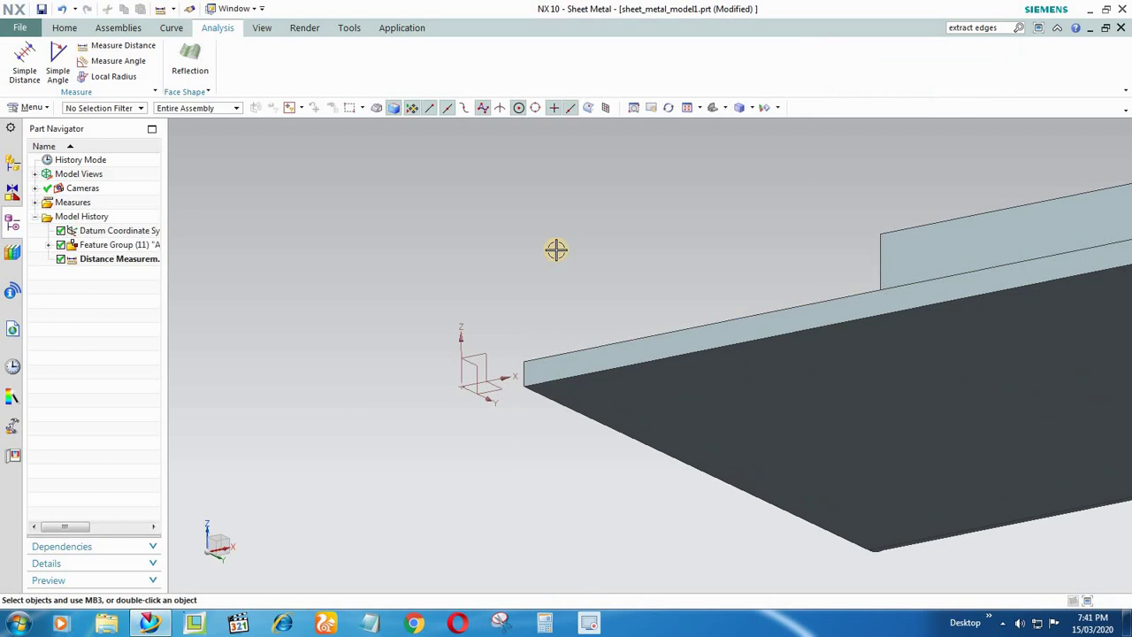
pyautogui.moveTo(495, 293); pyautogui.dragTo(505, 341, button='middle')
pyautogui.hotkey('ctrl', 'f')
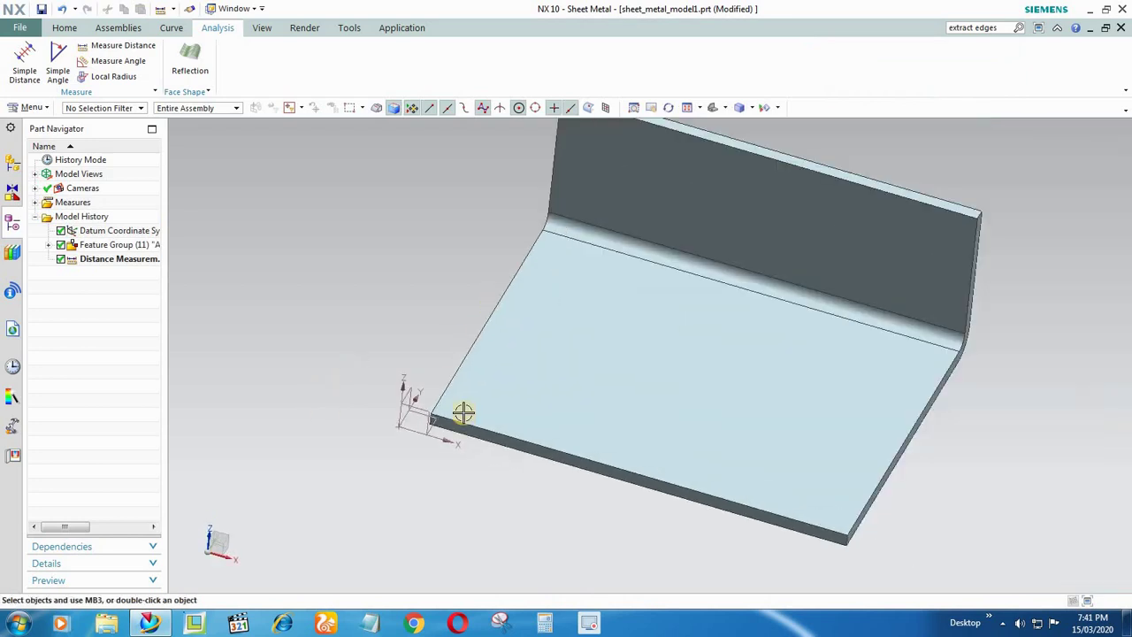
pyautogui.moveTo(463, 413)
pyautogui.mouseDown(button='middle')
pyautogui.moveTo(379, 289)
pyautogui.moveTo(468, 417)
pyautogui.mouseUp(button='middle')
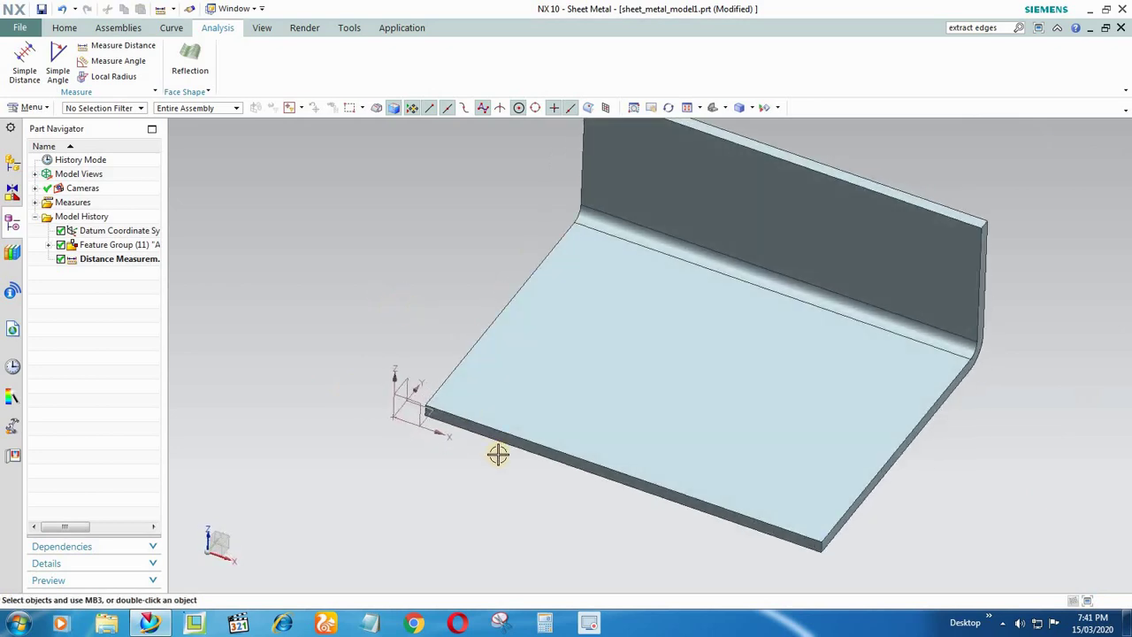
pyautogui.moveTo(823, 463); pyautogui.dragTo(743, 330, button='middle')
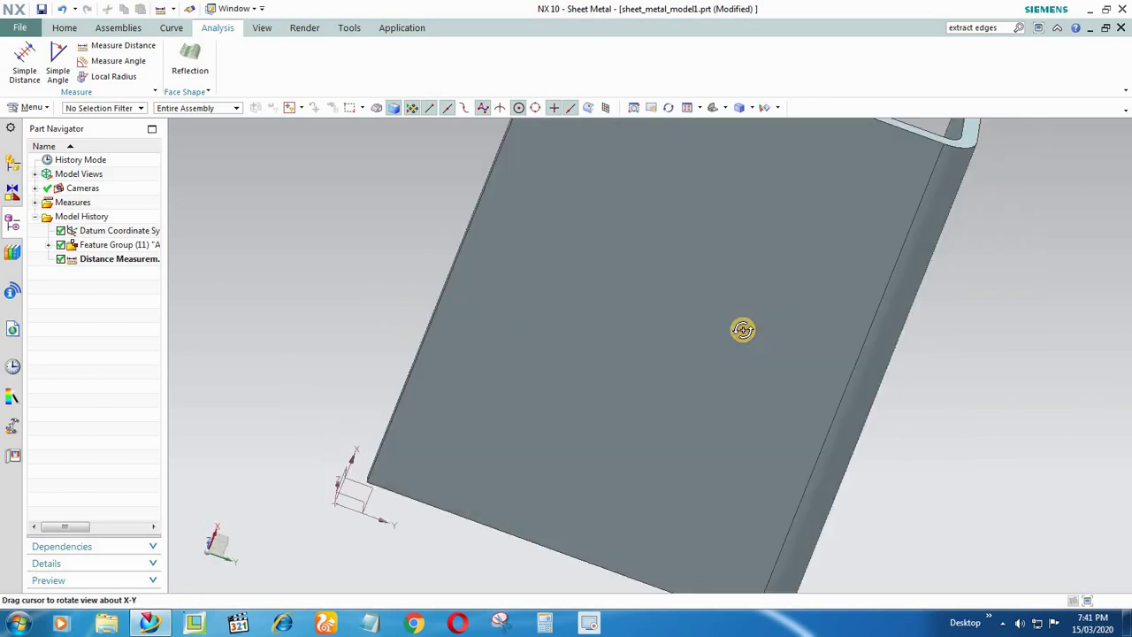
pyautogui.hotkey('ctrl', 'f')
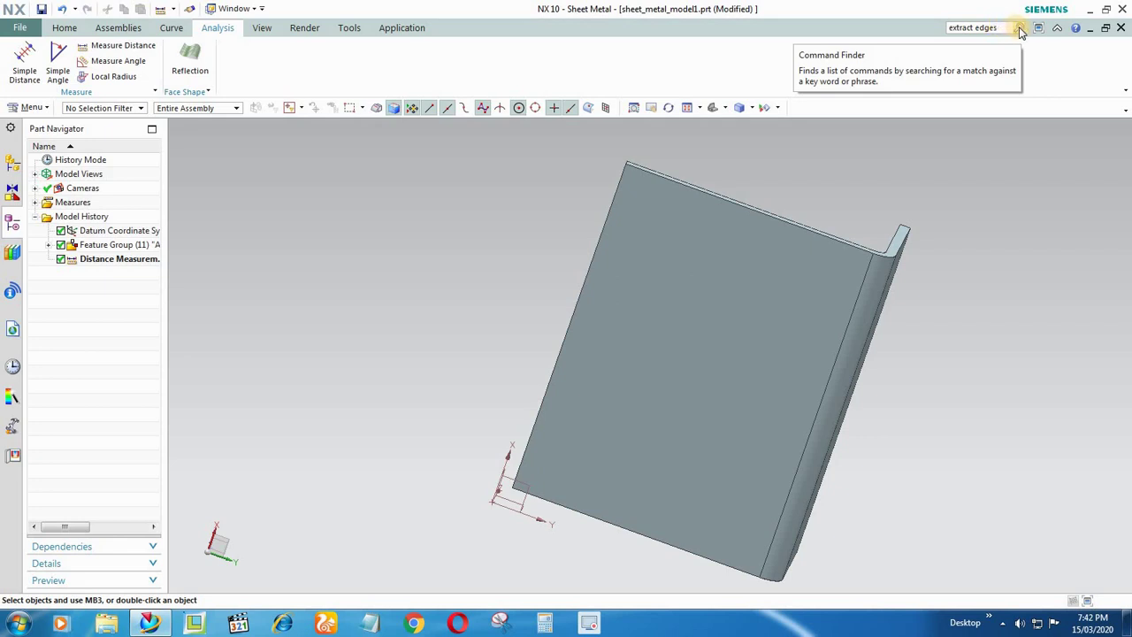
# Pick the top, left, bottom and bend edges of the flat face for Extract Curve.
pyautogui.click(1022, 29)
pyautogui.moveTo(109, 377)
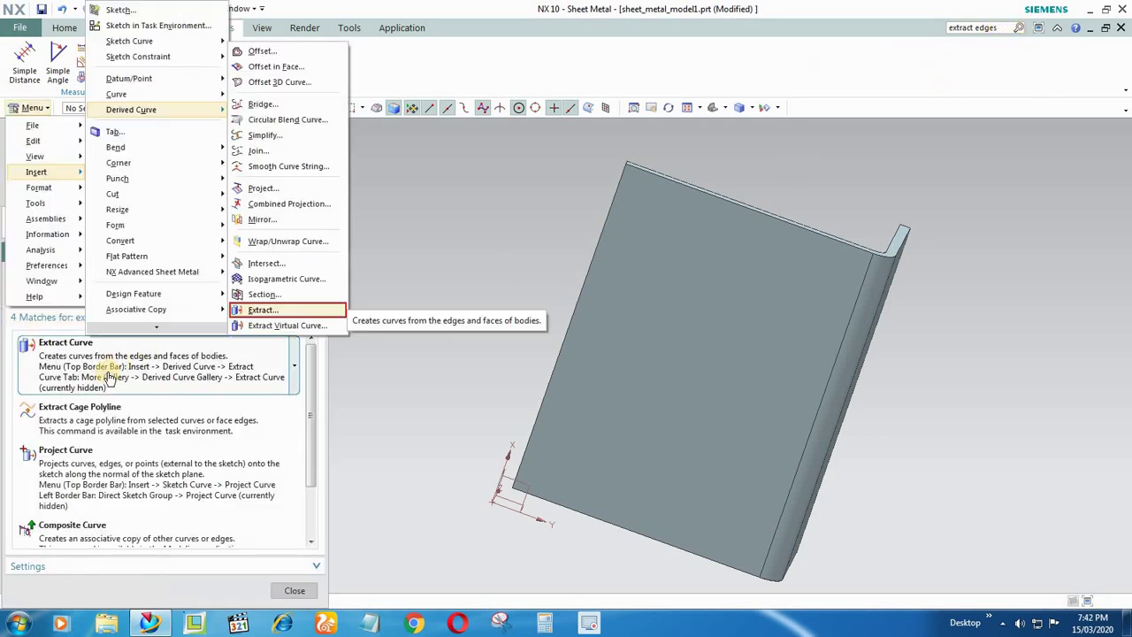
pyautogui.click(103, 379)
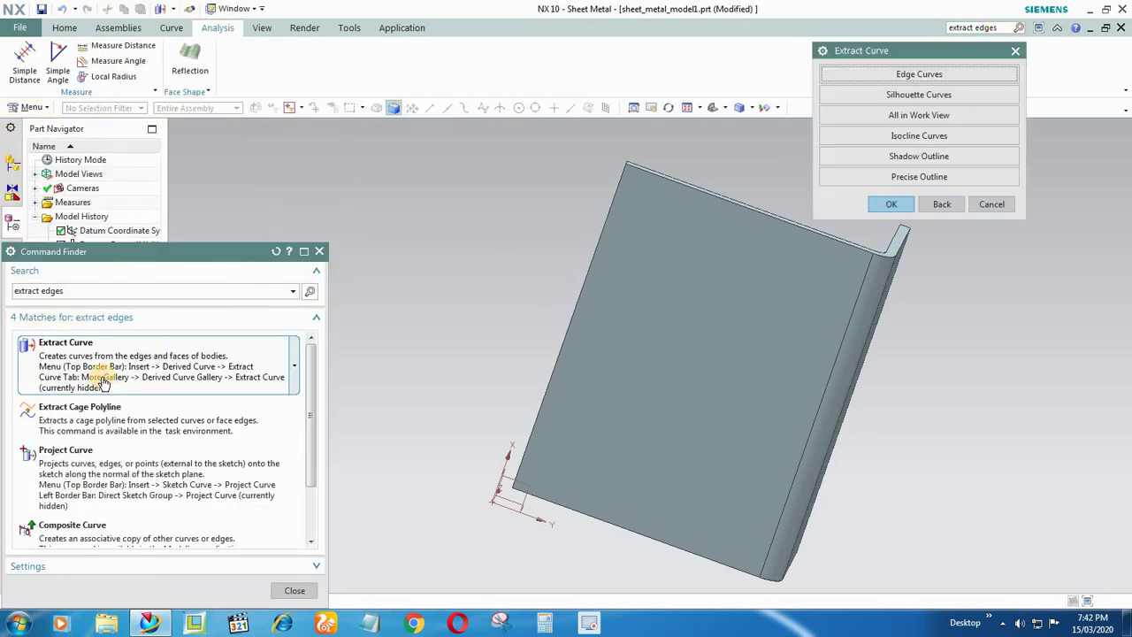
pyautogui.click(916, 75)
pyautogui.click(779, 223)
pyautogui.click(604, 221)
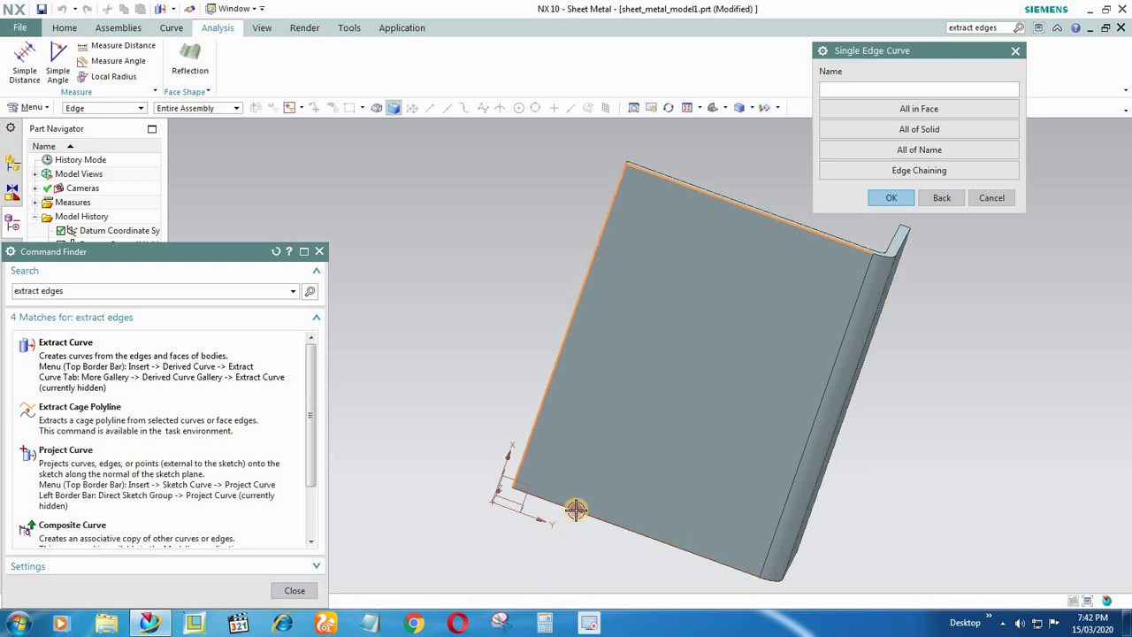
pyautogui.click(570, 507)
pyautogui.click(801, 472)
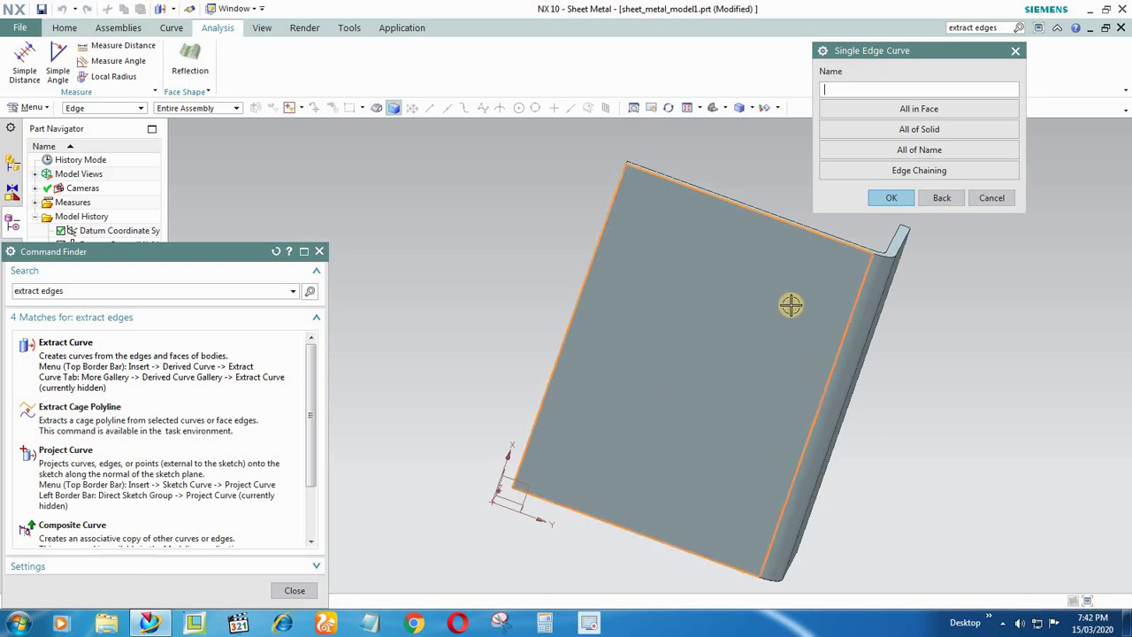
# Create the edge curves and close Extract Curve and the Command Finder.
pyautogui.click(893, 200)
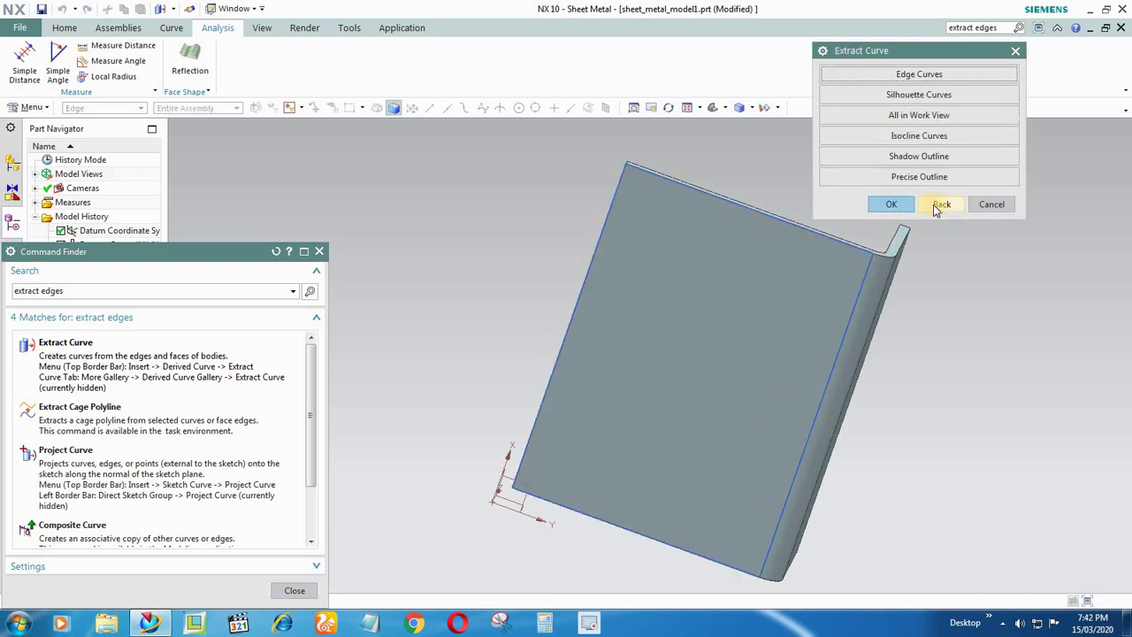
pyautogui.click(986, 205)
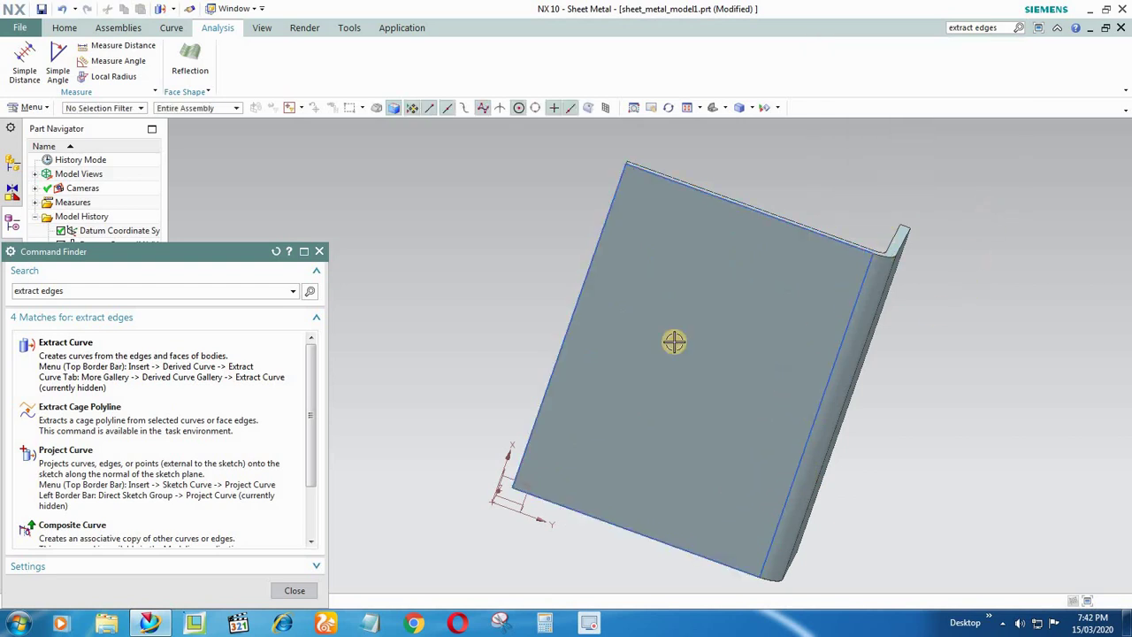
pyautogui.click(319, 252)
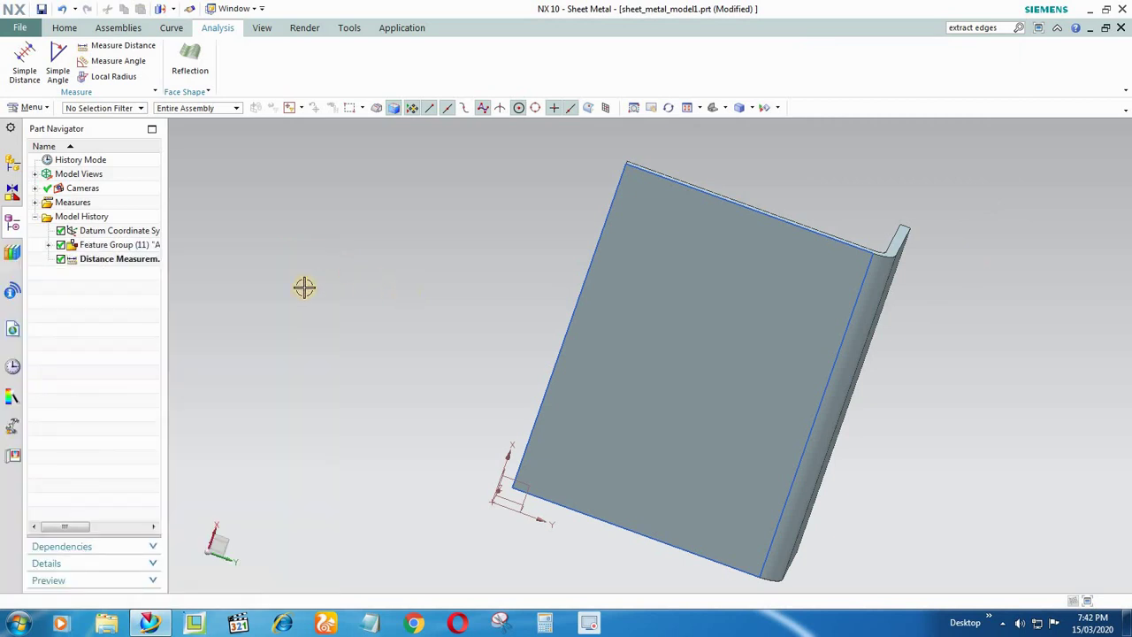
pyautogui.scroll(-3, 314, 129)
pyautogui.scroll(3, 301, 51)
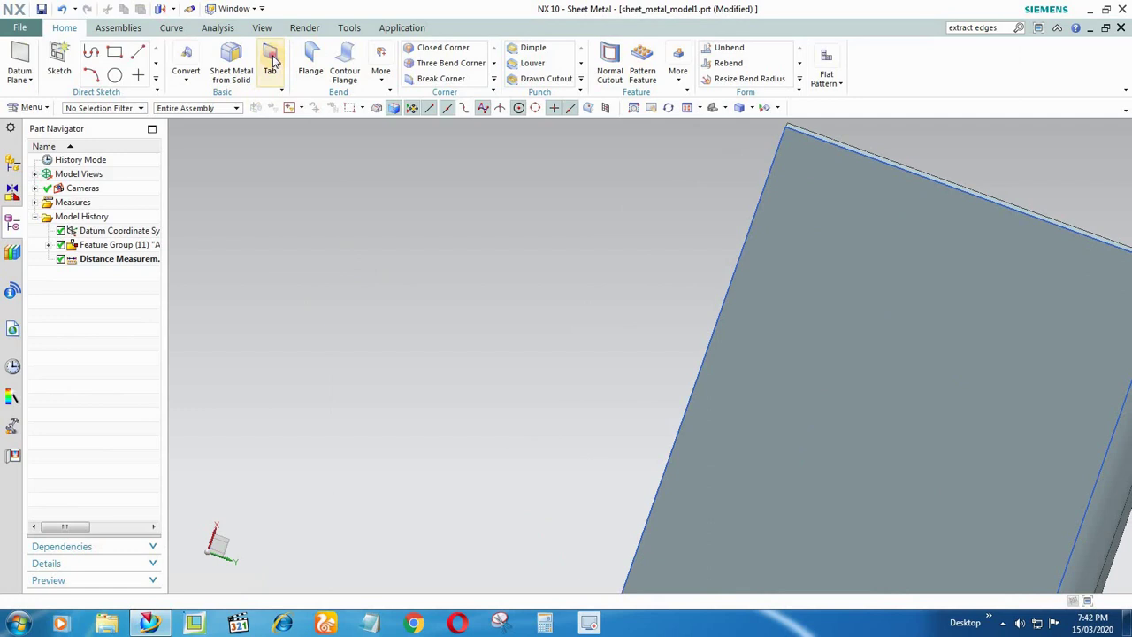
# Start a Tab sketch on the XY datum plane and hide the imported Feature Group.
pyautogui.click(271, 60)
pyautogui.scroll(3, 451, 212)
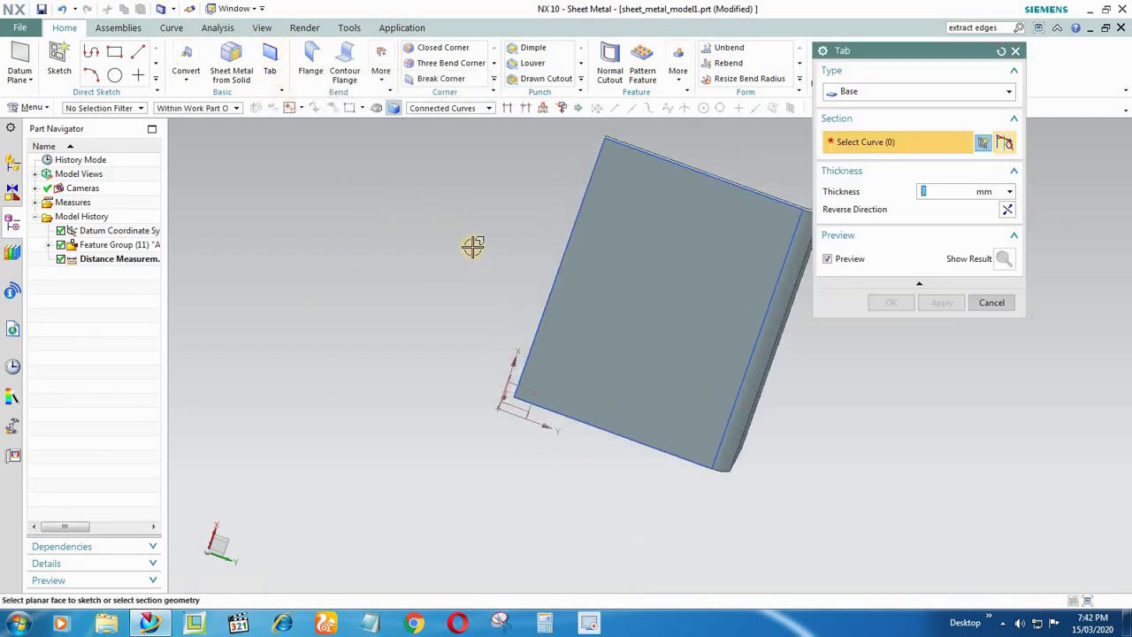
pyautogui.moveTo(473, 247); pyautogui.dragTo(498, 457, button='middle')
pyautogui.scroll(-3, 495, 325)
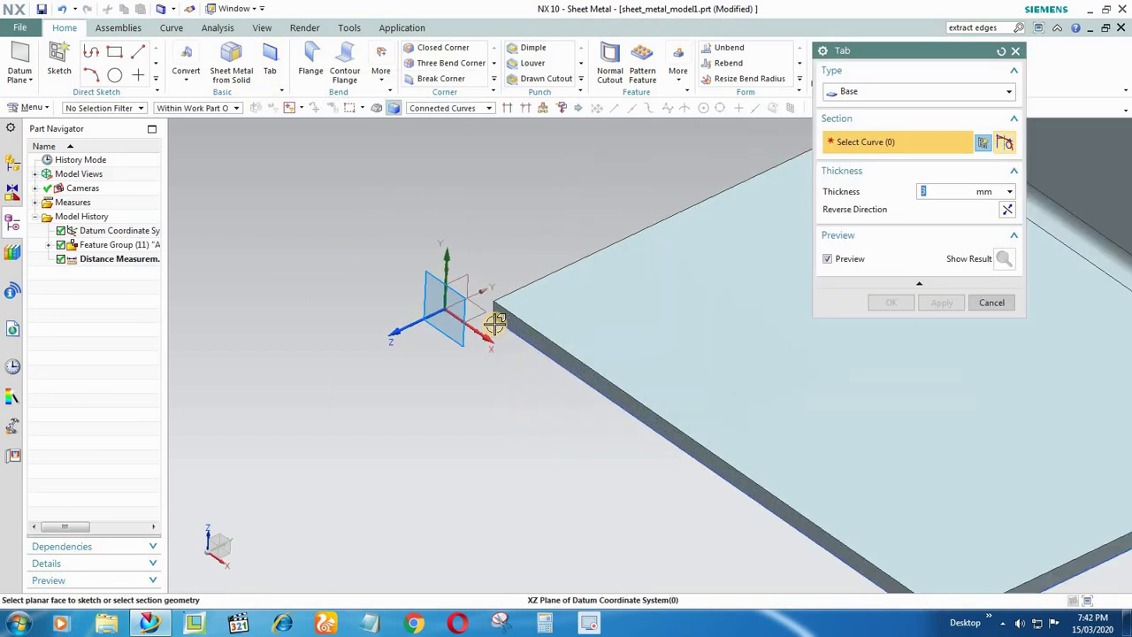
pyautogui.scroll(-1, 489, 321)
pyautogui.click(466, 303)
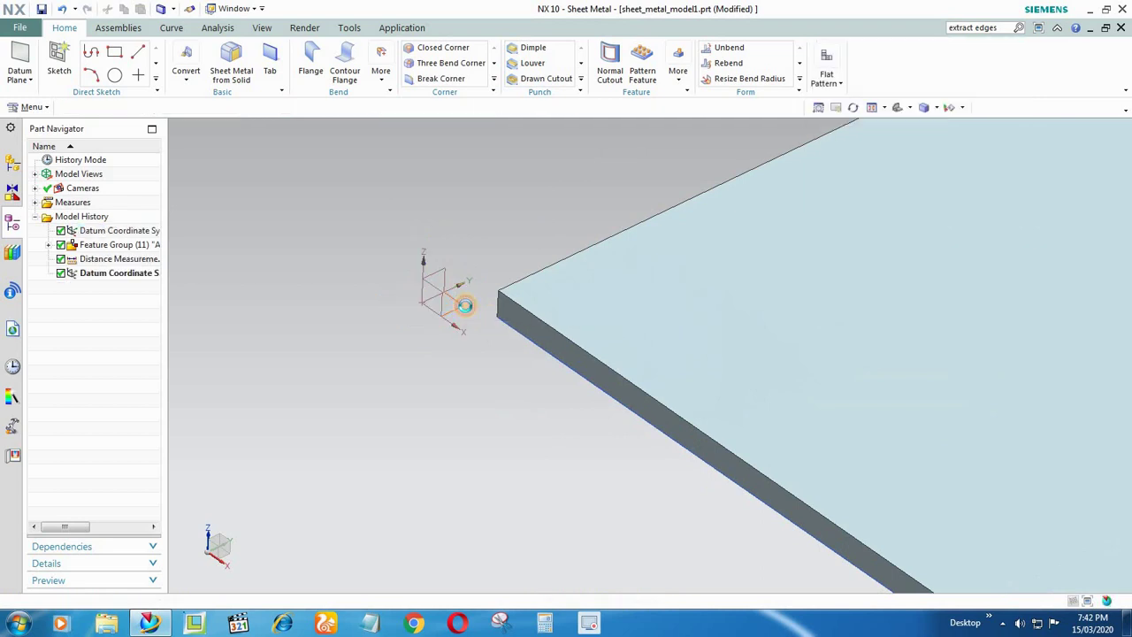
pyautogui.scroll(3, 418, 403)
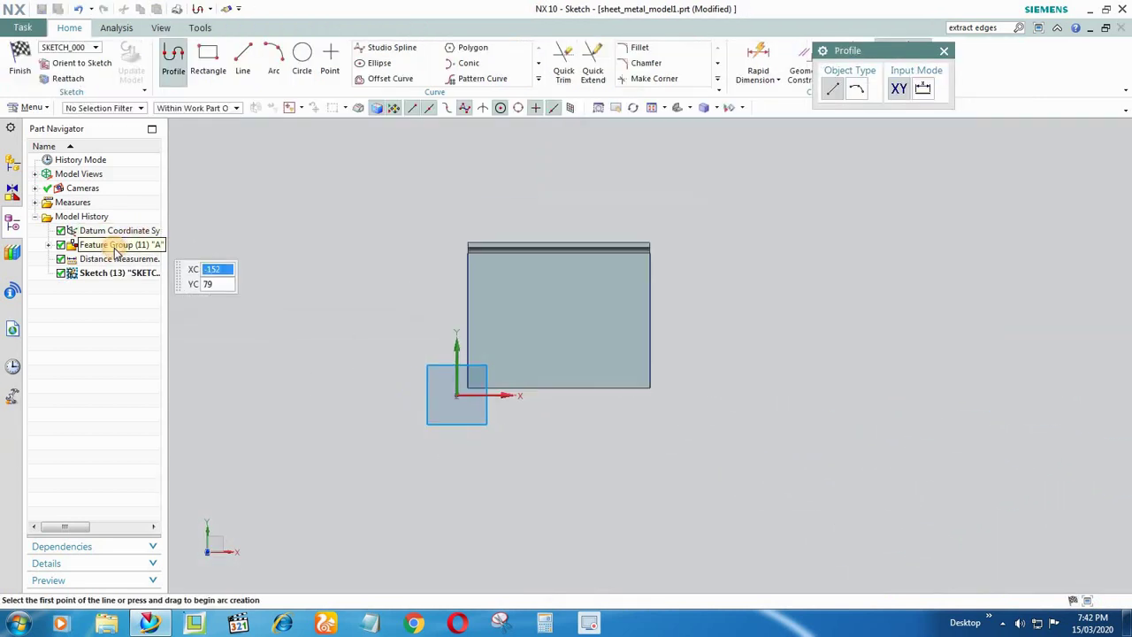
pyautogui.press('Escape')
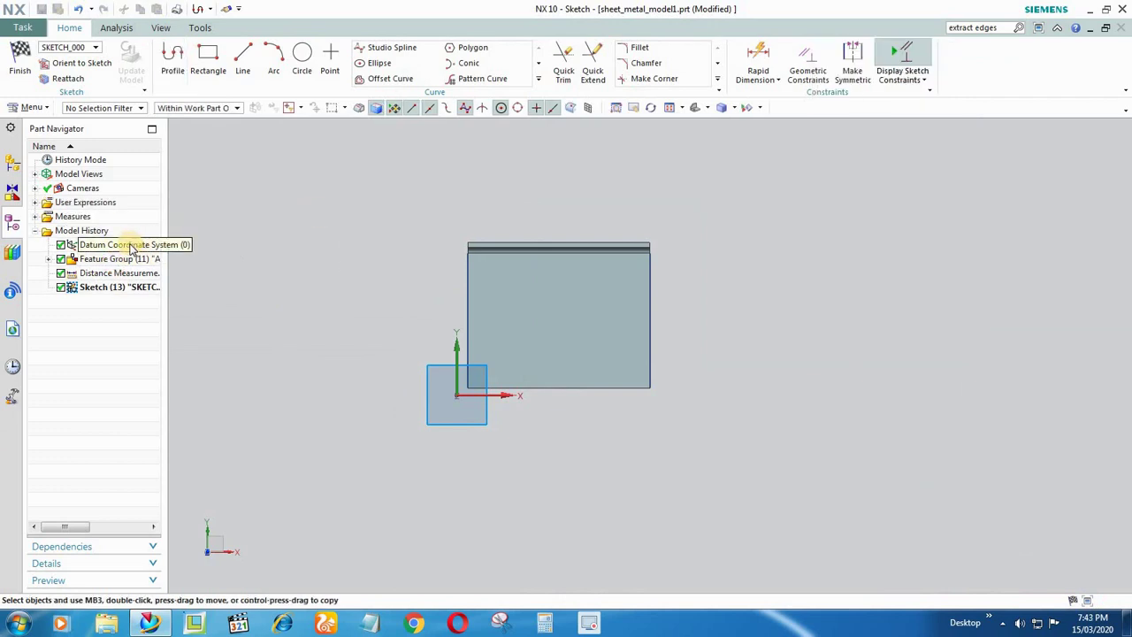
pyautogui.rightClick(100, 264)
pyautogui.click(118, 269)
pyautogui.scroll(-1, 452, 265)
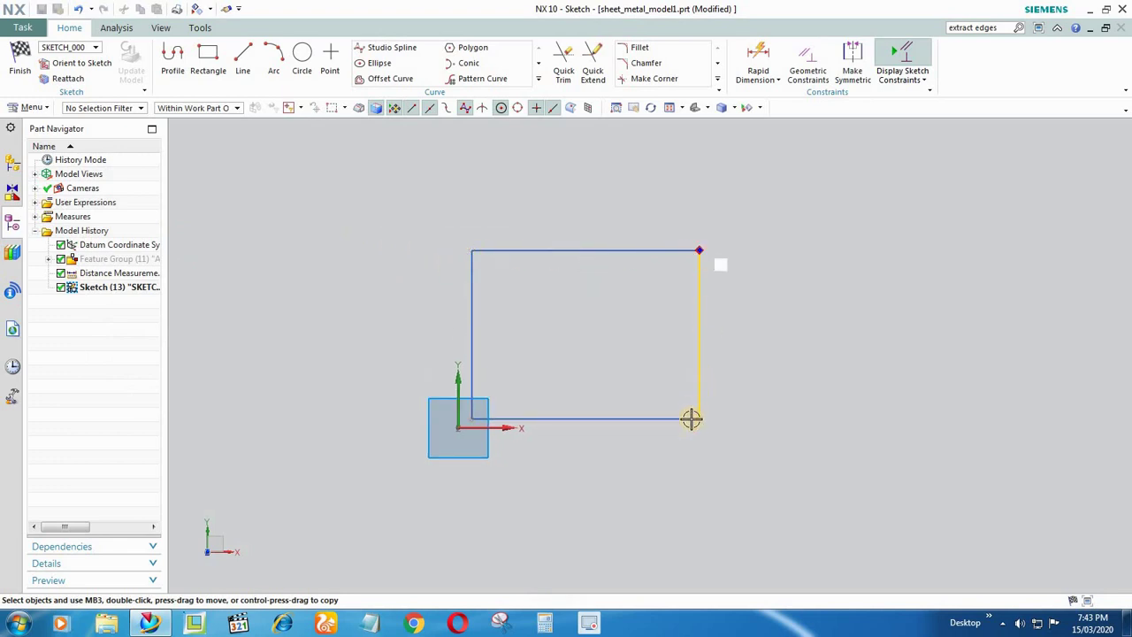
# Draw a corner-to-corner rectangle over the extracted outline and finish the sketch.
pyautogui.click(209, 62)
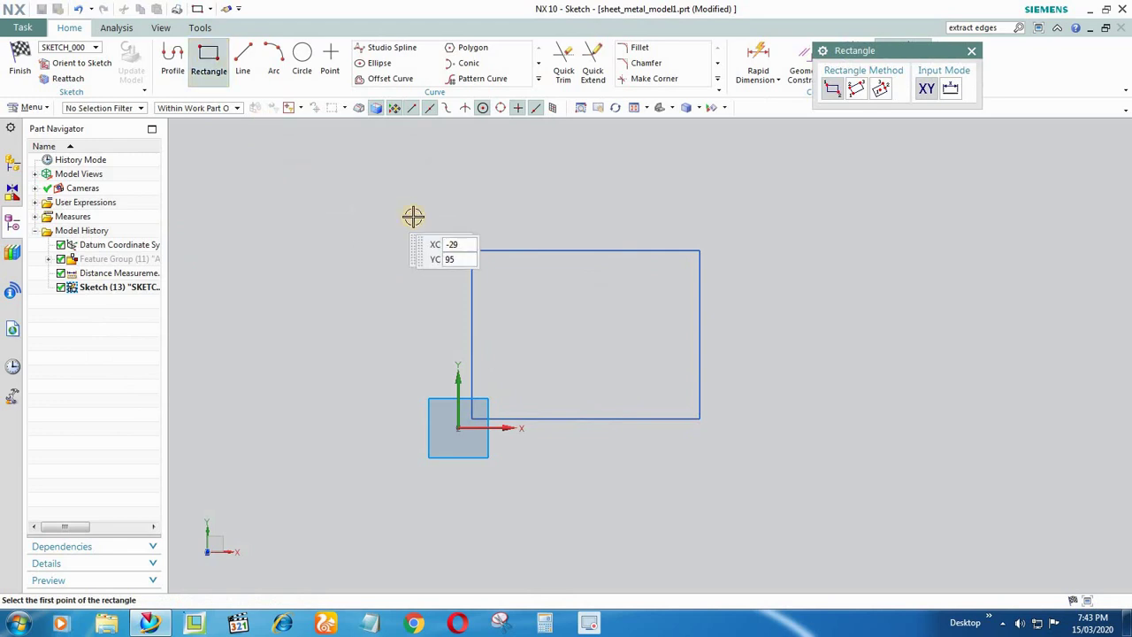
pyautogui.click(469, 248)
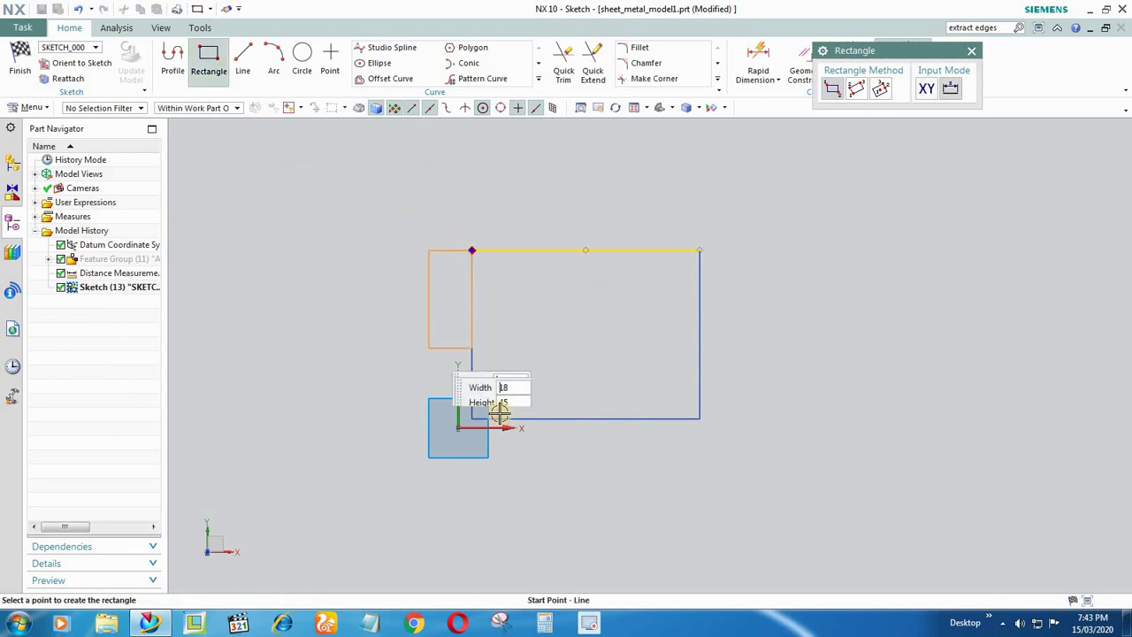
pyautogui.click(698, 417)
pyautogui.press('Escape')
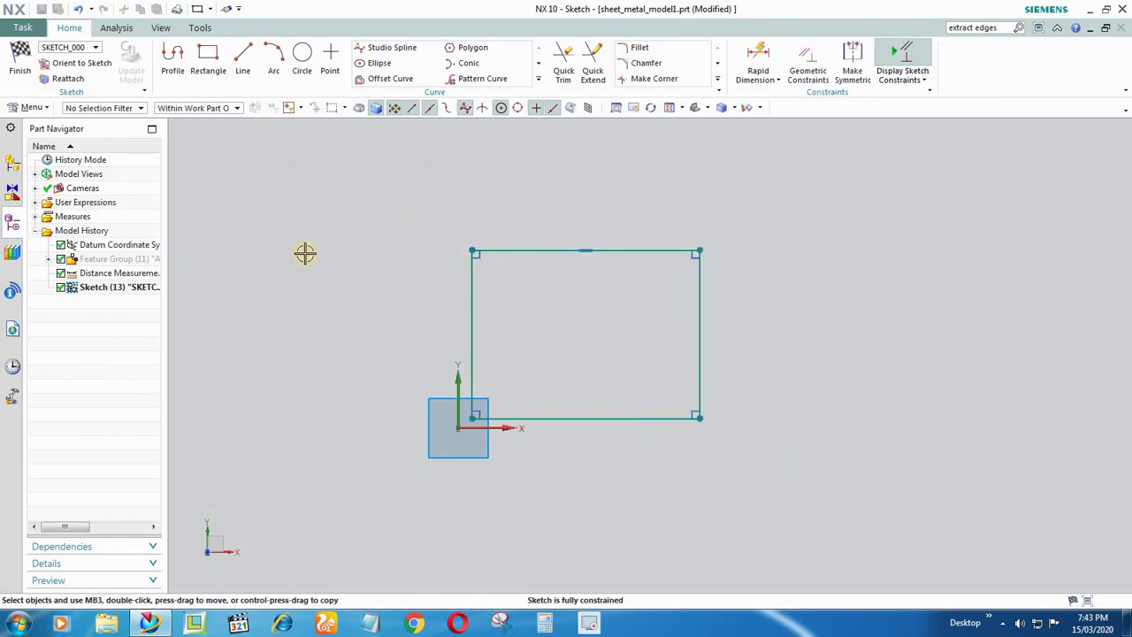
pyautogui.rightClick(302, 254)
pyautogui.click(356, 264)
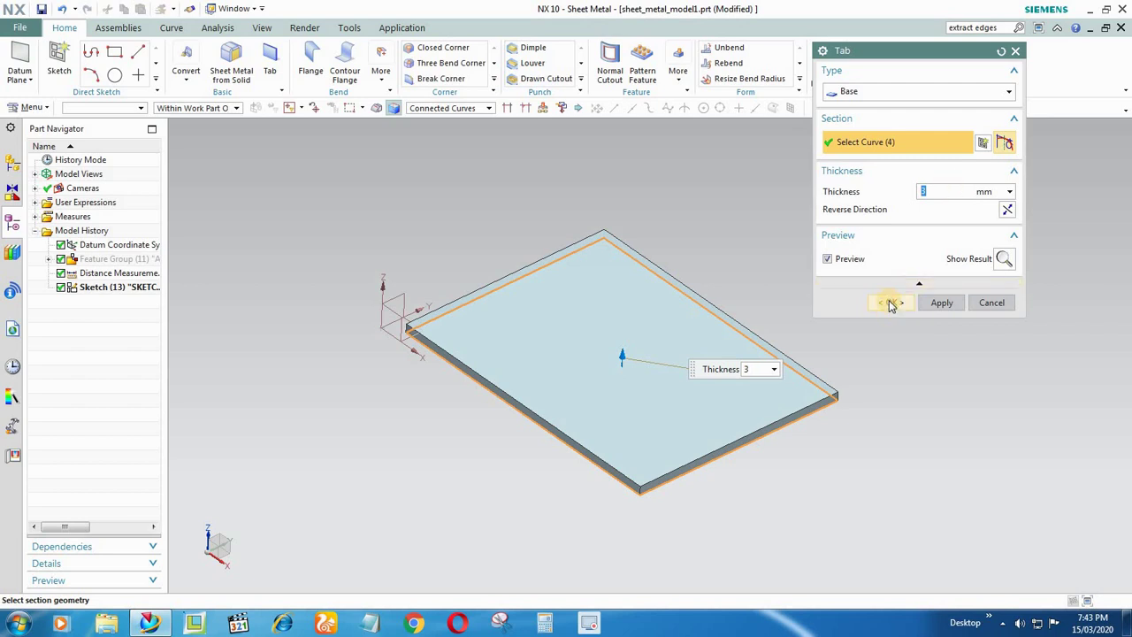
# Accept the Tab at 3 mm thickness, creating SB Tab (13).
pyautogui.click(892, 302)
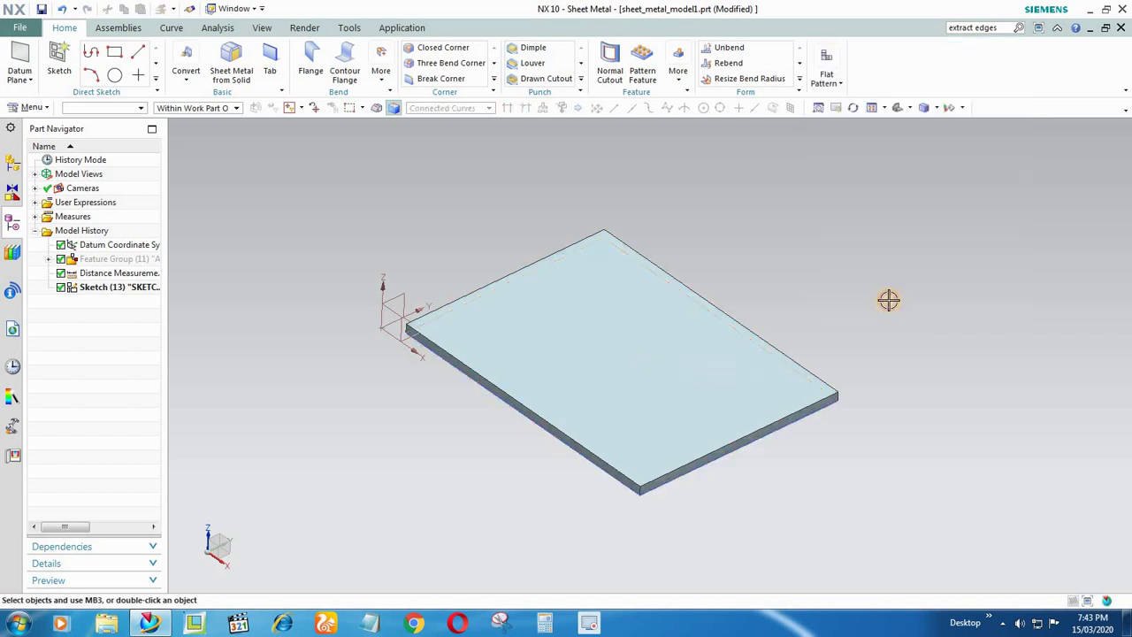
# Show the imported Feature Group again and orbit to compare it with the tab.
pyautogui.rightClick(112, 260)
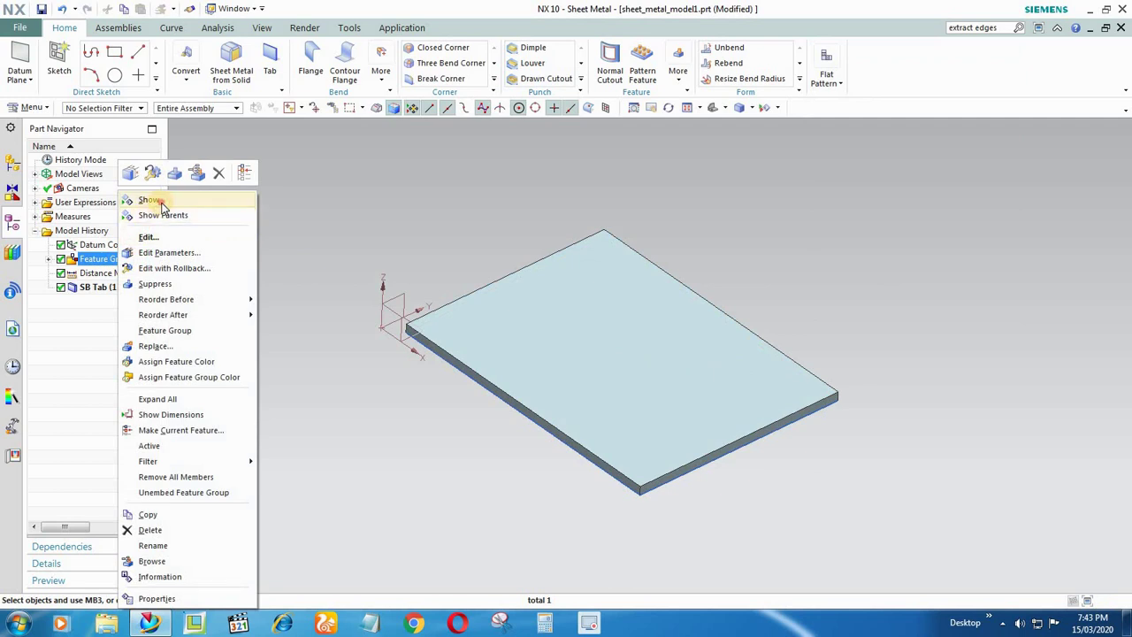
pyautogui.click(150, 202)
pyautogui.moveTo(468, 226); pyautogui.dragTo(505, 248, button='middle')
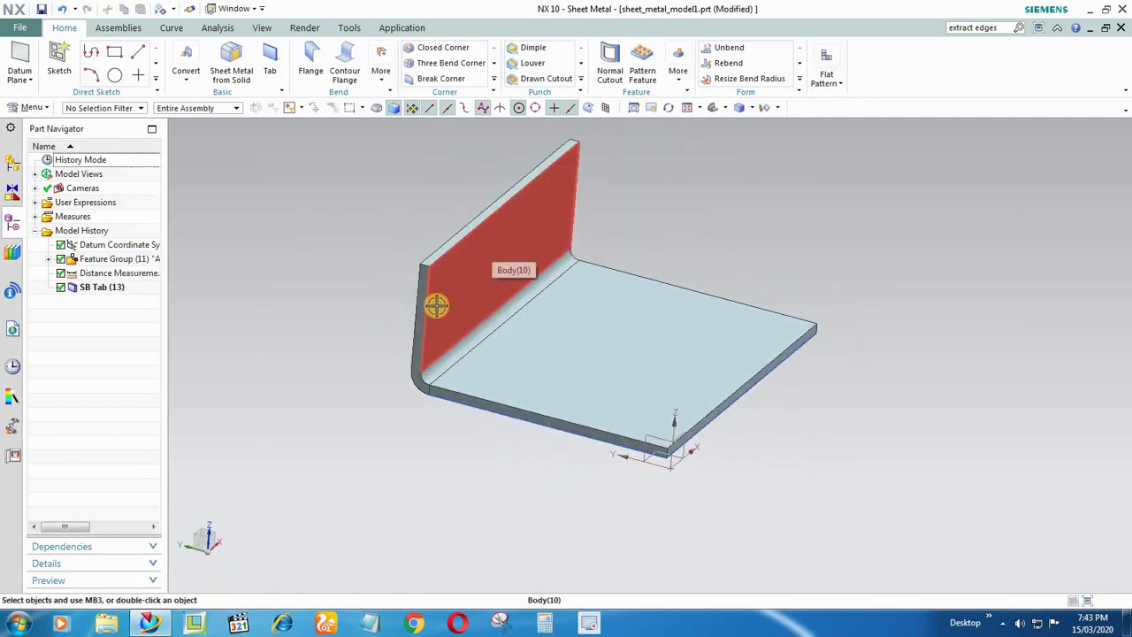
pyautogui.scroll(2, 425, 358)
pyautogui.scroll(-3, 434, 343)
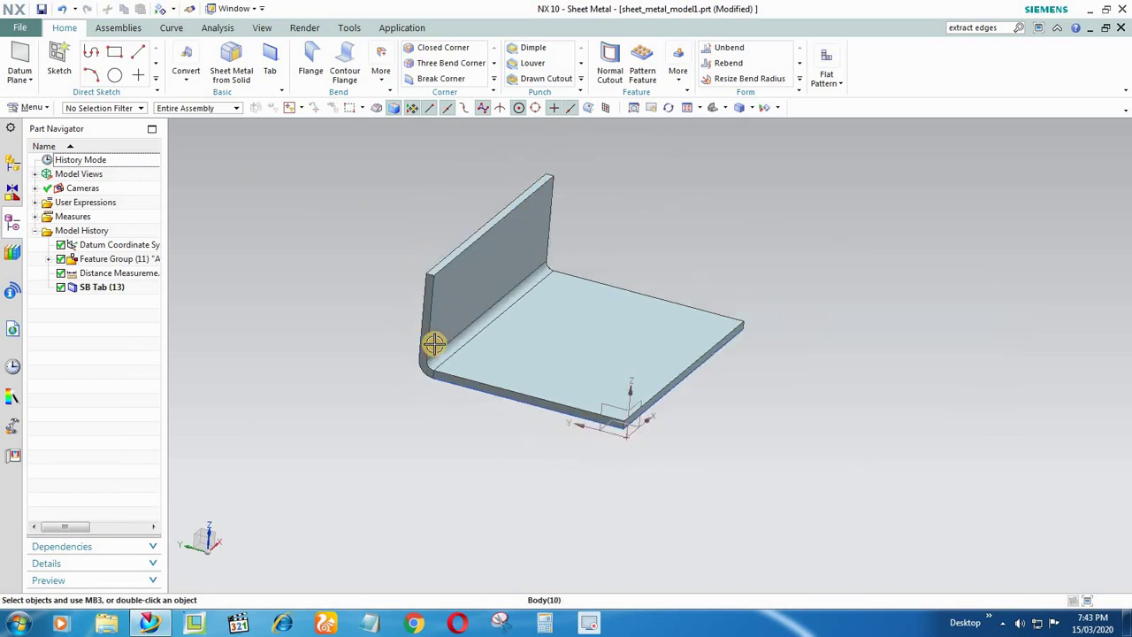
pyautogui.scroll(1, 435, 352)
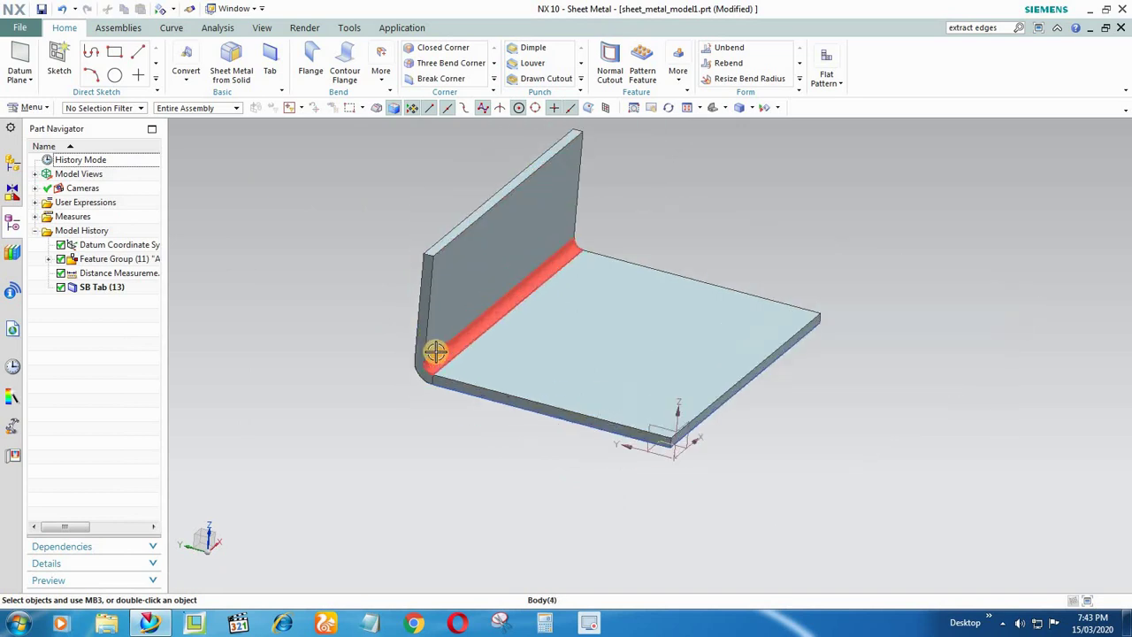
# Hide the datum coordinate system and the imported Feature Group.
pyautogui.rightClick(100, 246)
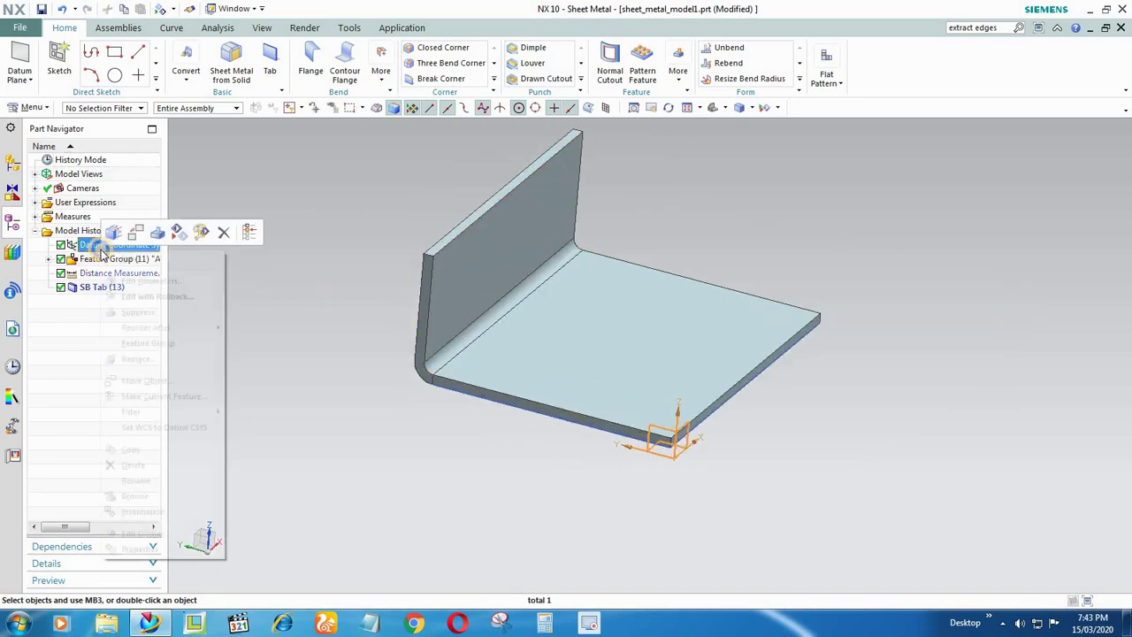
pyautogui.click(130, 260)
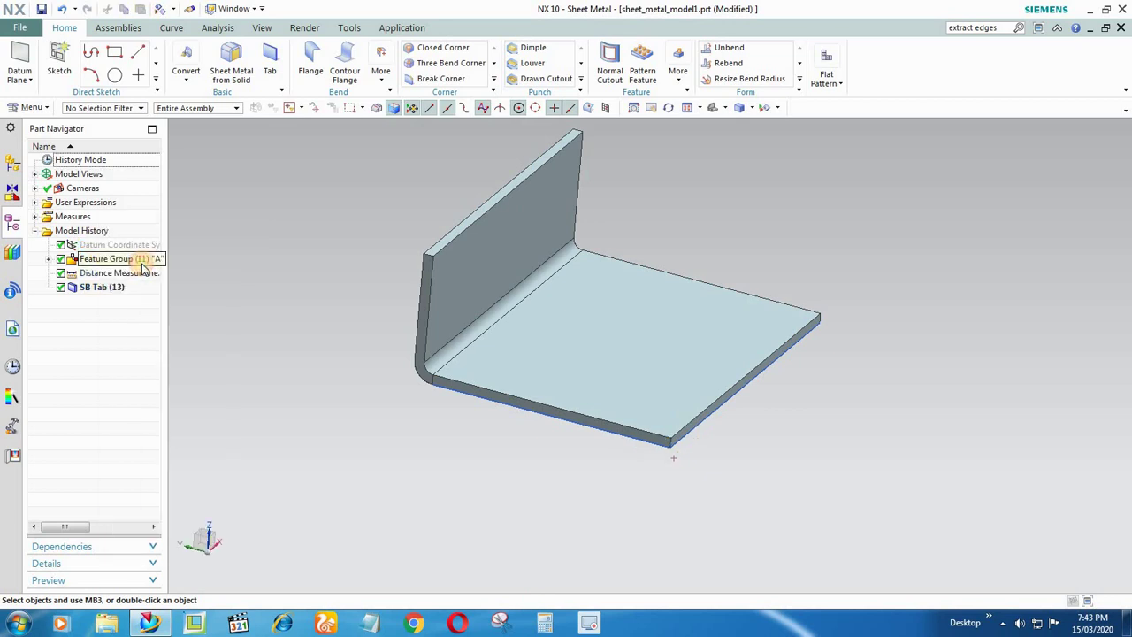
pyautogui.rightClick(62, 248)
pyautogui.click(79, 259)
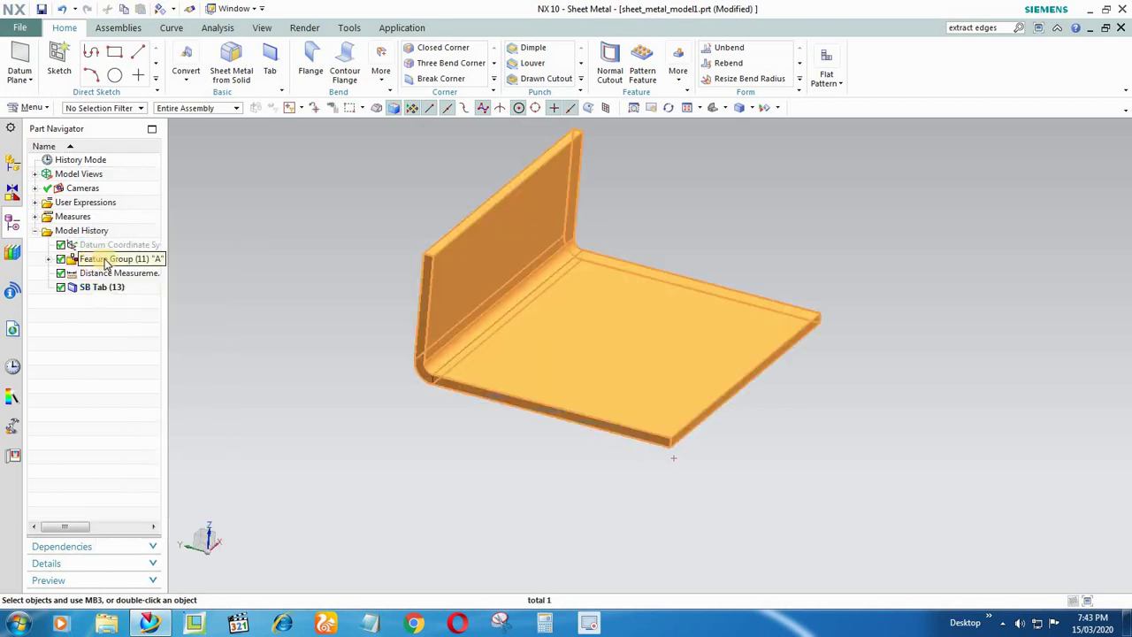
pyautogui.rightClick(104, 260)
pyautogui.click(145, 196)
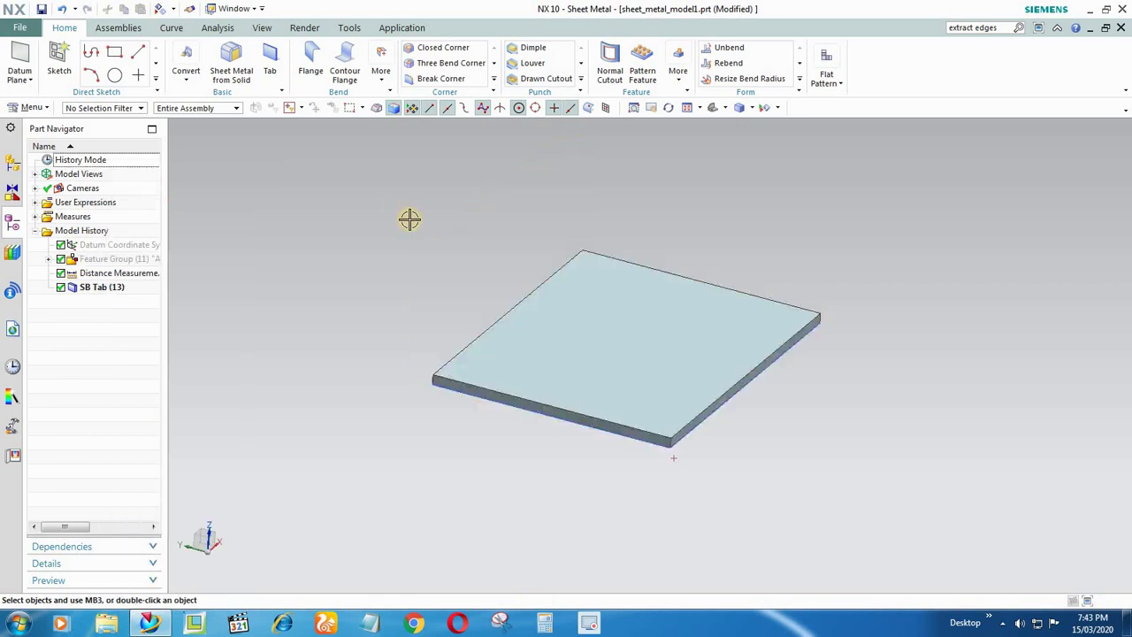
# Add a 36 mm, 90° flange along the tab plate's back edge.
pyautogui.click(310, 63)
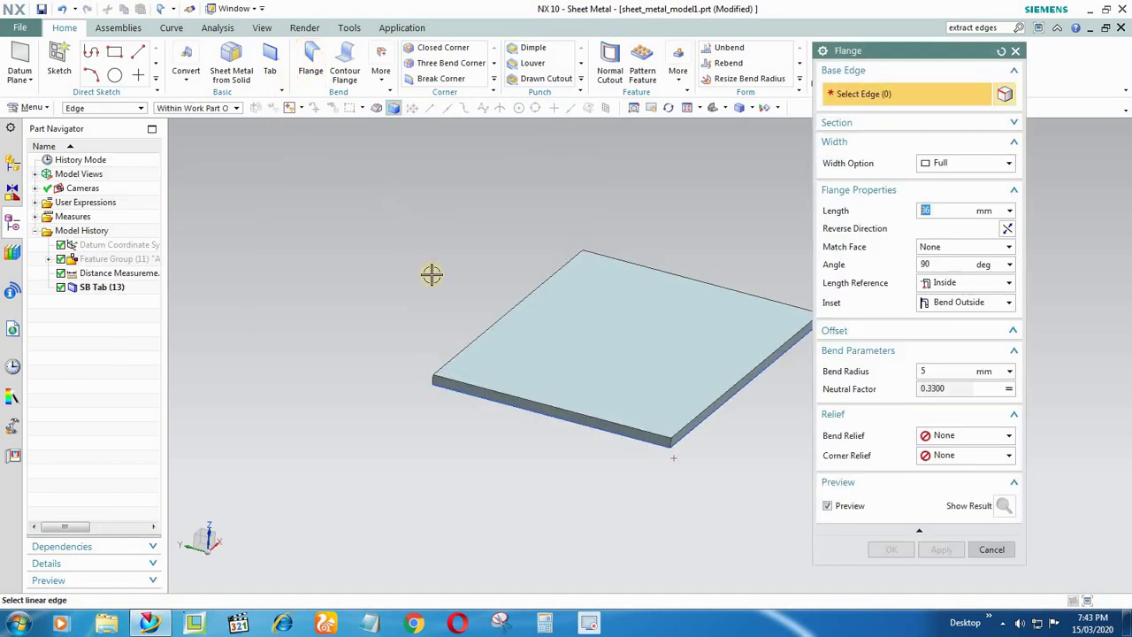
pyautogui.click(469, 342)
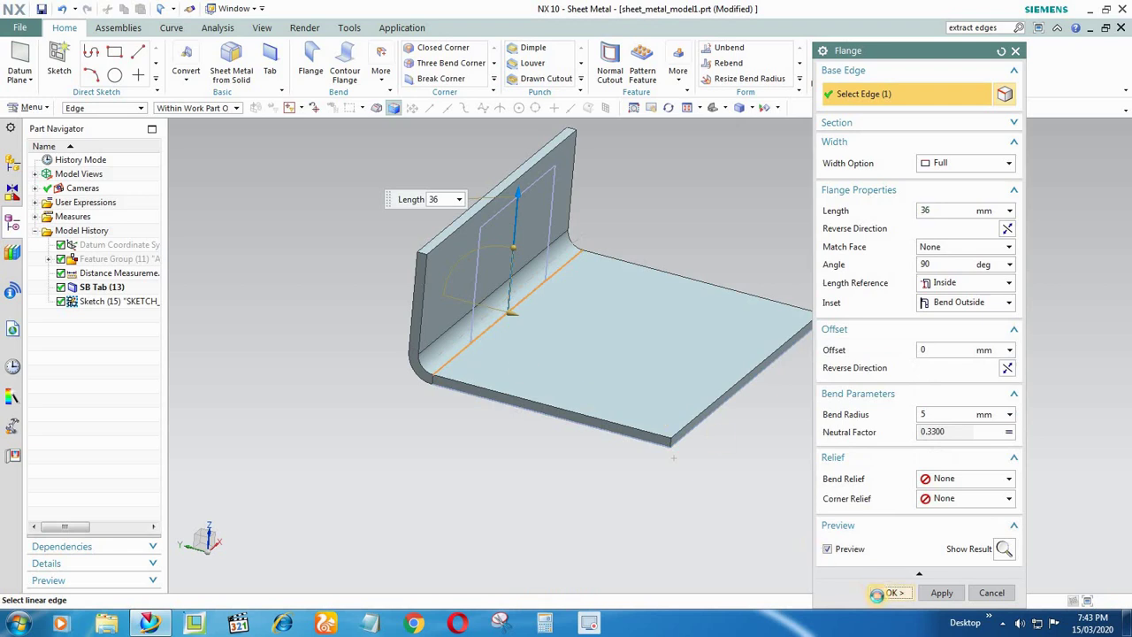
pyautogui.click(891, 593)
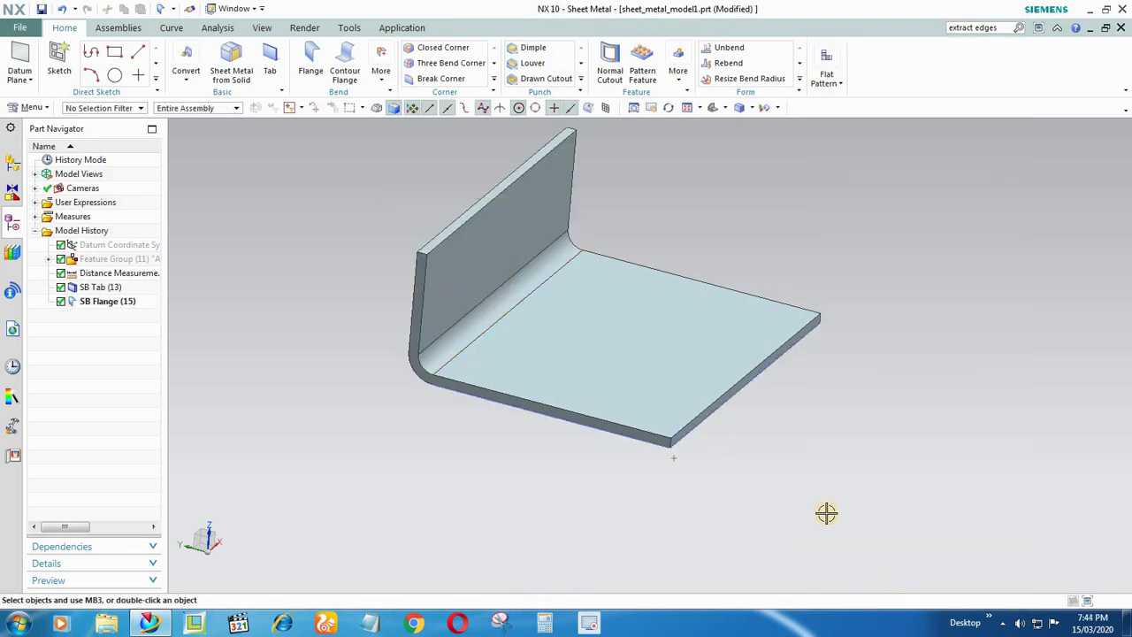
# Show the imported Feature Group and orbit to view the bend edge-on.
pyautogui.rightClick(88, 262)
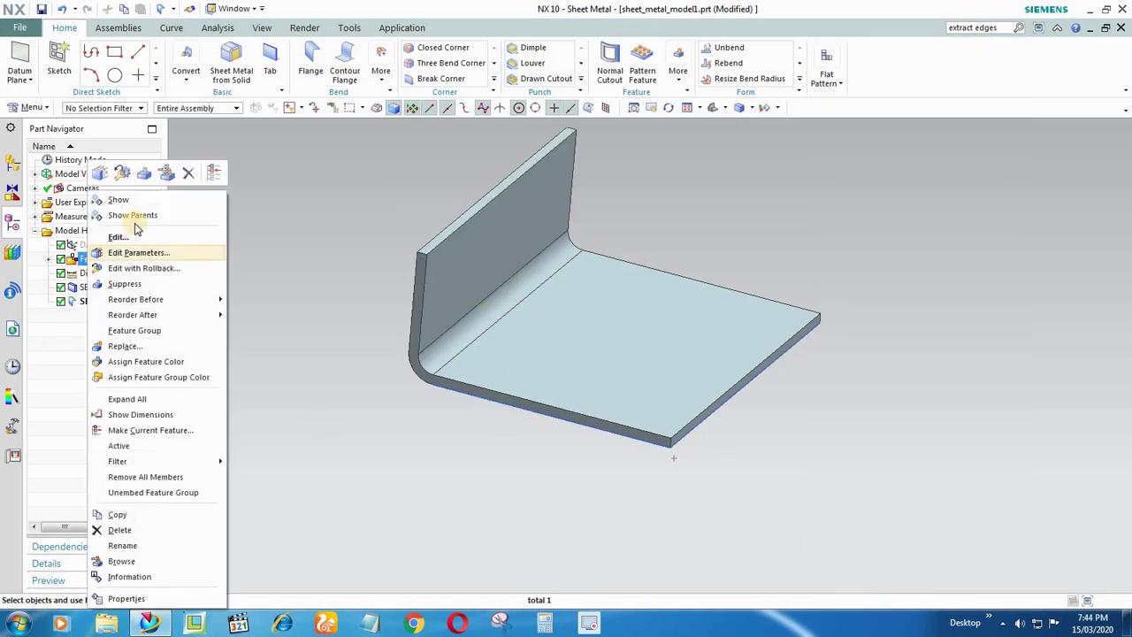
pyautogui.click(145, 199)
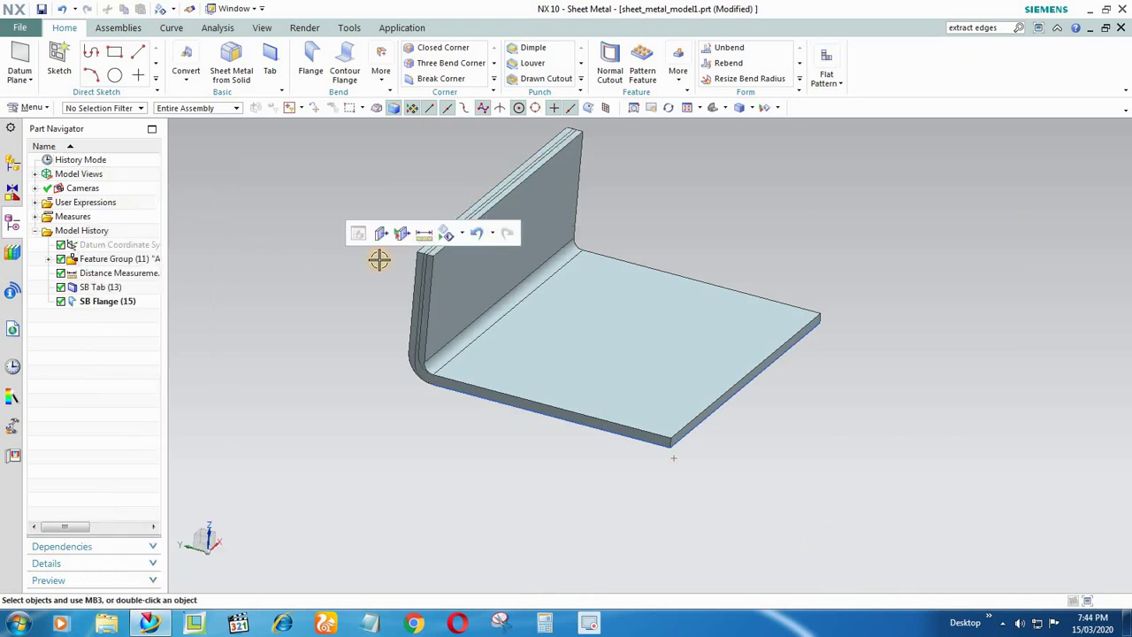
pyautogui.click(105, 302)
pyautogui.moveTo(389, 313); pyautogui.dragTo(396, 254, button='middle')
pyautogui.scroll(3, 482, 228)
pyautogui.scroll(2, 450, 227)
pyautogui.scroll(-3, 449, 227)
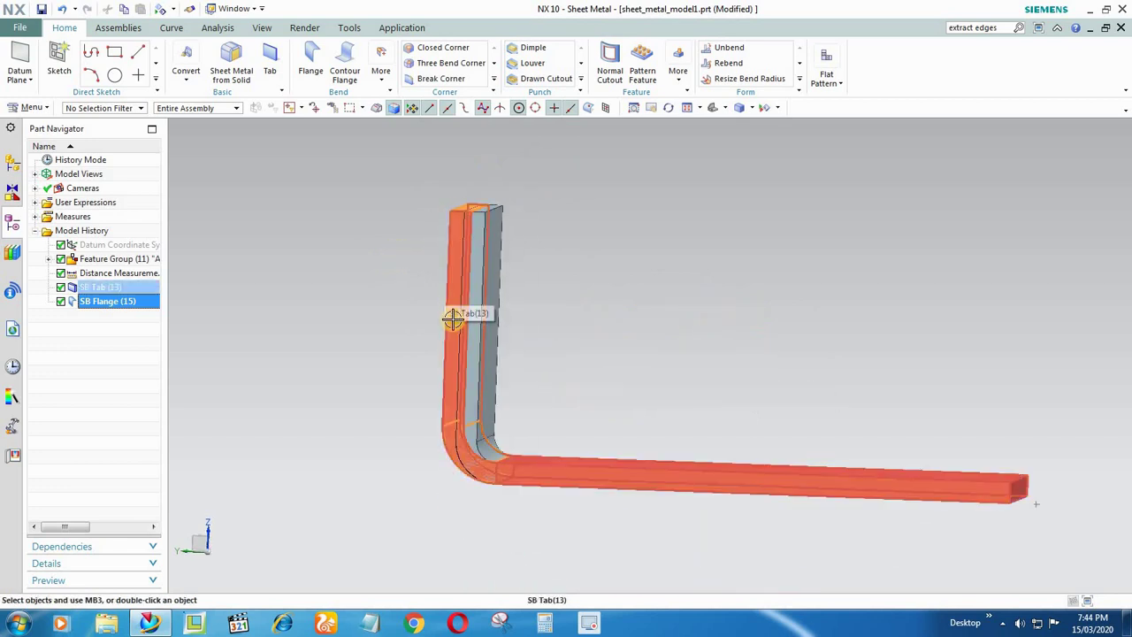
pyautogui.moveTo(560, 288)
pyautogui.mouseDown(button='middle')
pyautogui.moveTo(569, 296)
pyautogui.moveTo(552, 304)
pyautogui.mouseUp(button='middle')
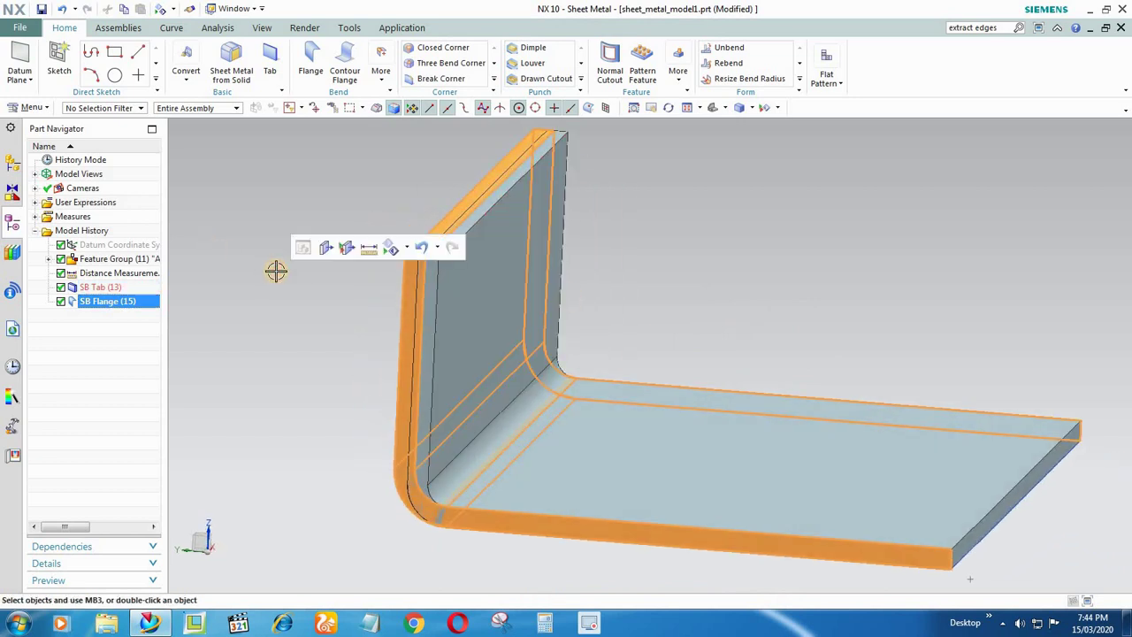
# Suppress the SB Flange (15) feature.
pyautogui.click(275, 271)
pyautogui.click(97, 302)
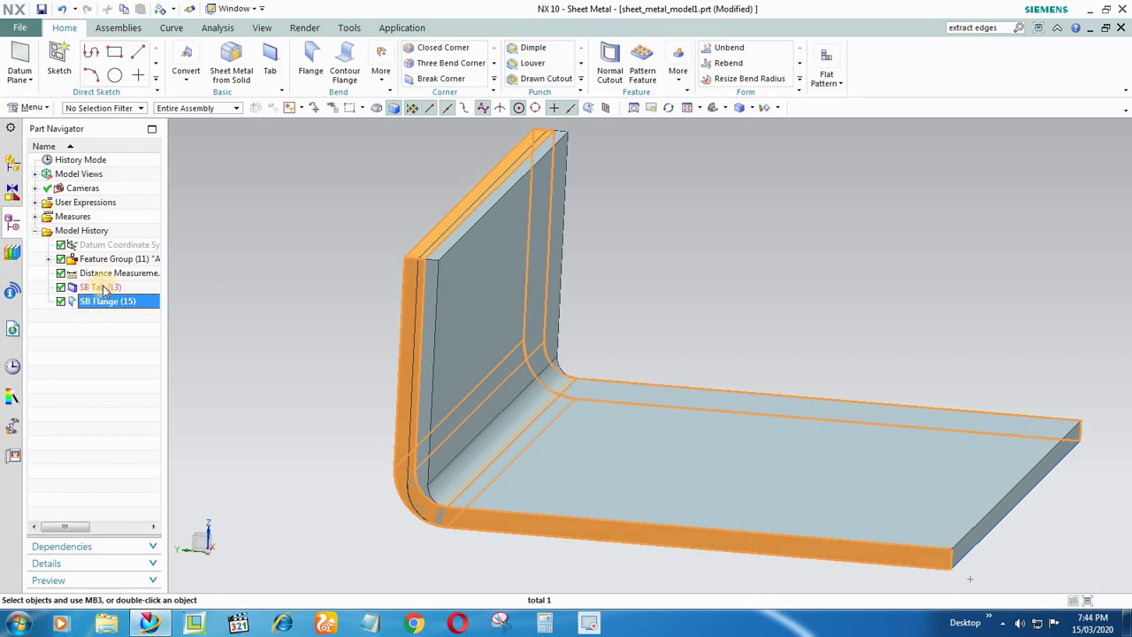
pyautogui.rightClick(102, 301)
pyautogui.click(123, 366)
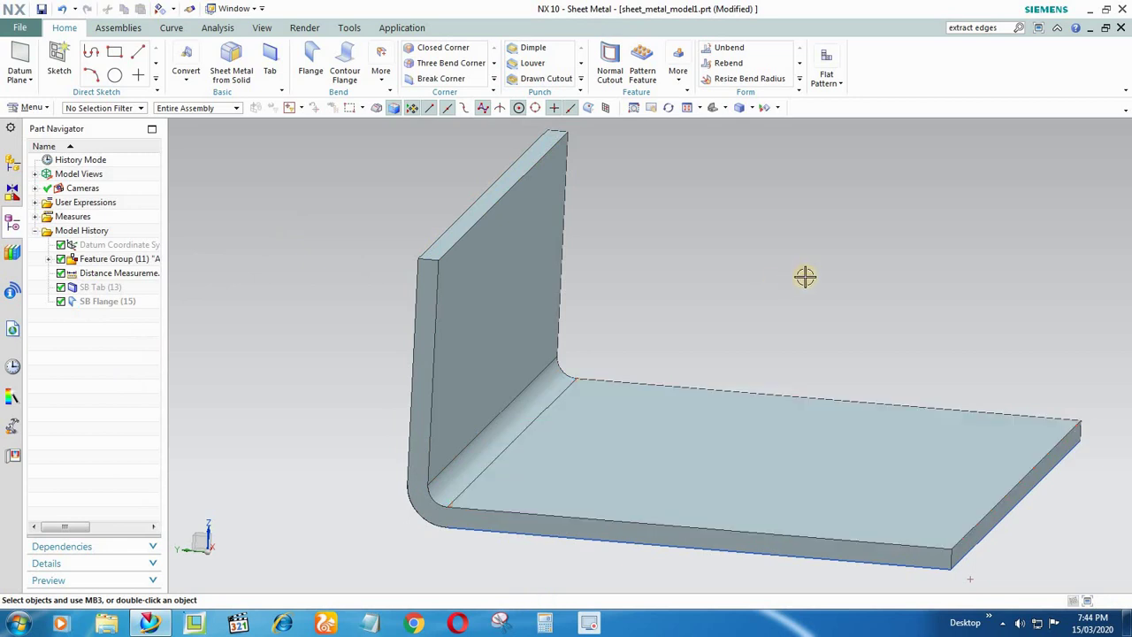
# Measure the radius of the imported bracket's bend face, reading 3.0000 mm.
pyautogui.click(219, 28)
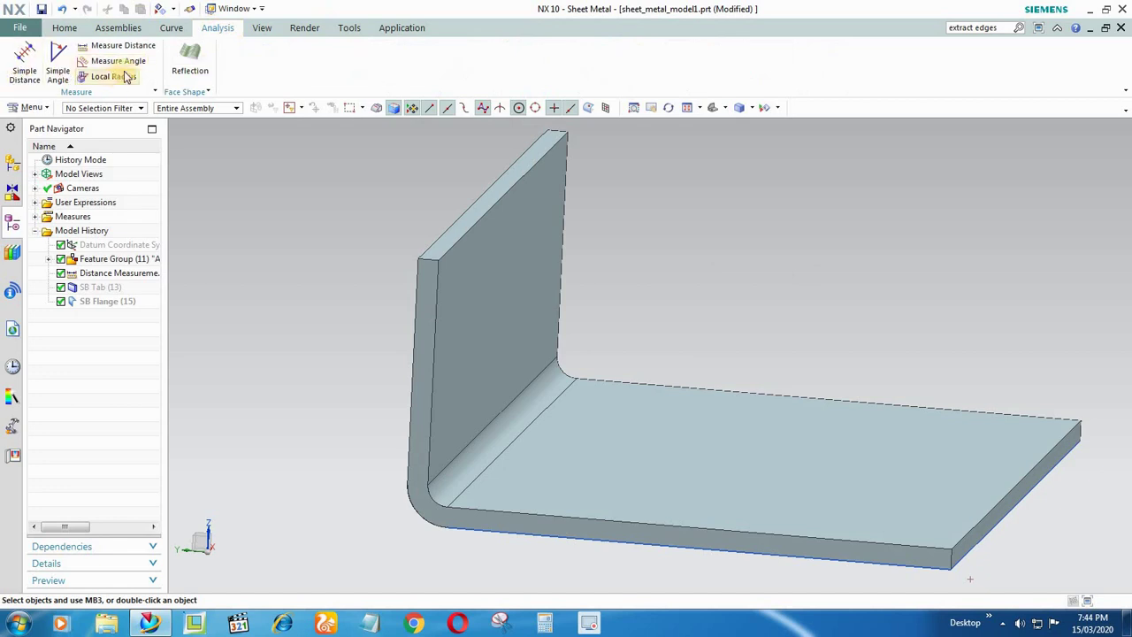
pyautogui.click(119, 45)
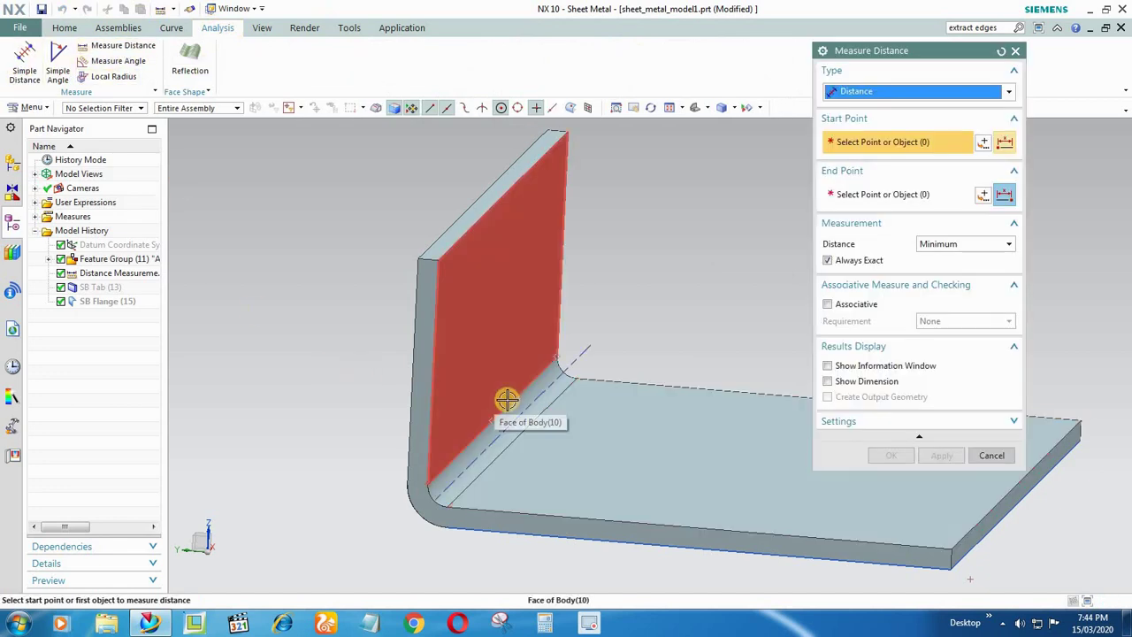
pyautogui.click(911, 91)
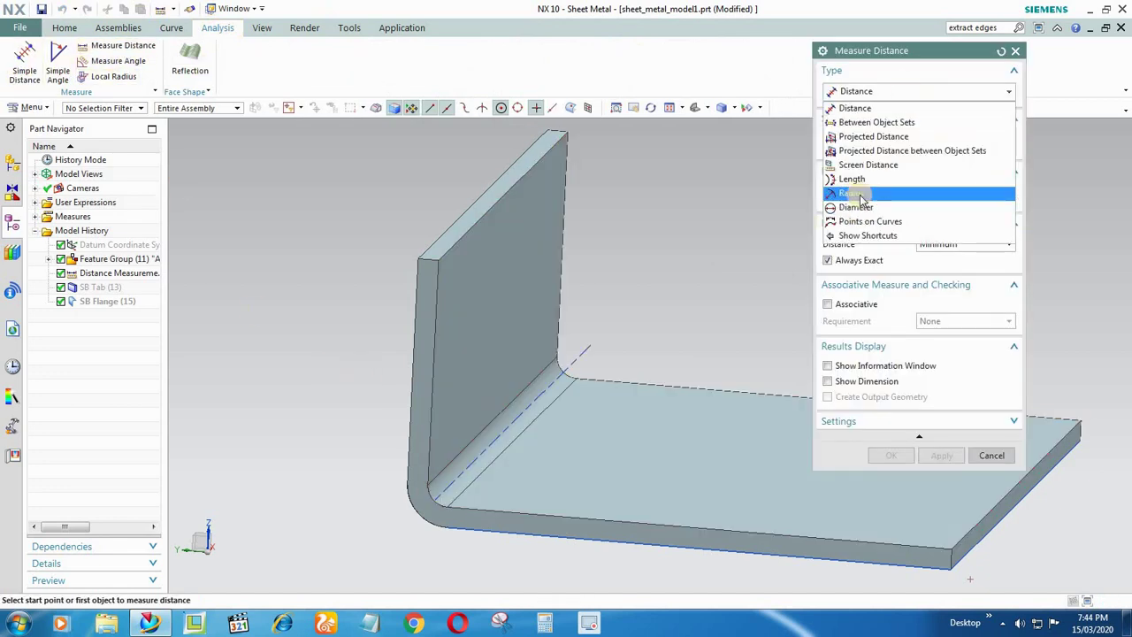
pyautogui.click(853, 193)
pyautogui.click(497, 425)
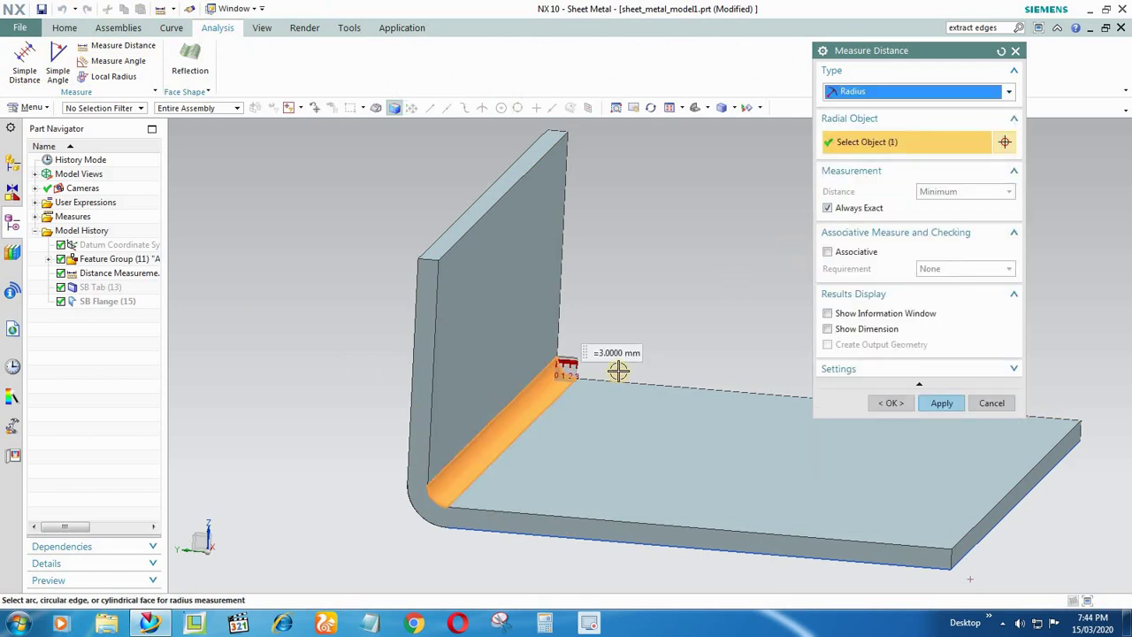
pyautogui.click(980, 408)
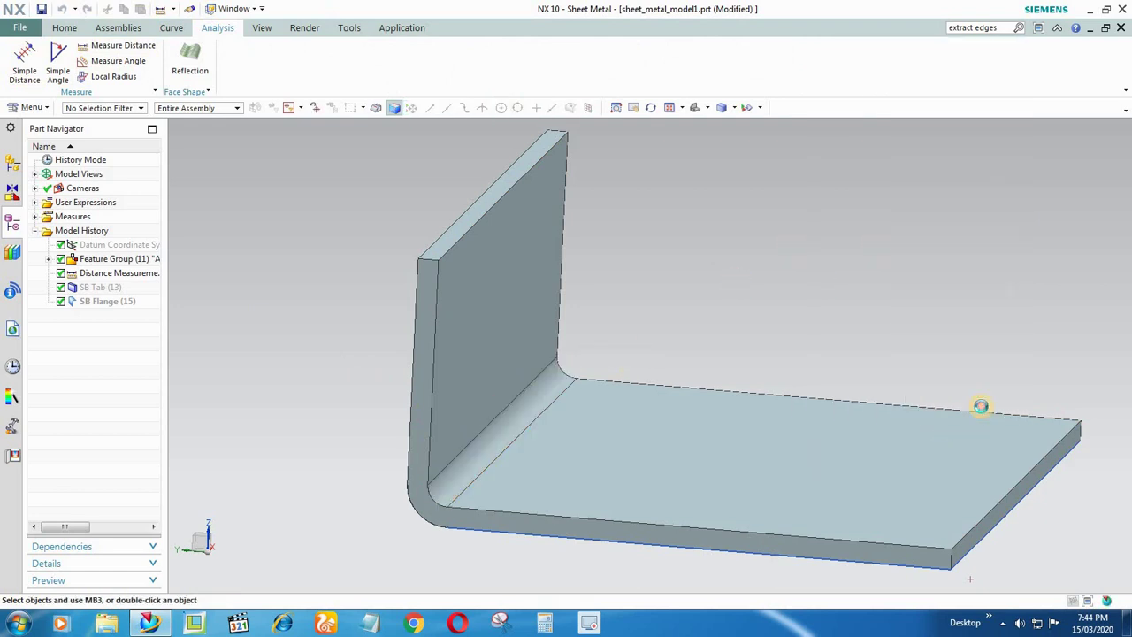
# Hide Feature Group, show the SB Tab and SB Flange bodies, and view the sheet metal part.
pyautogui.rightClick(93, 258)
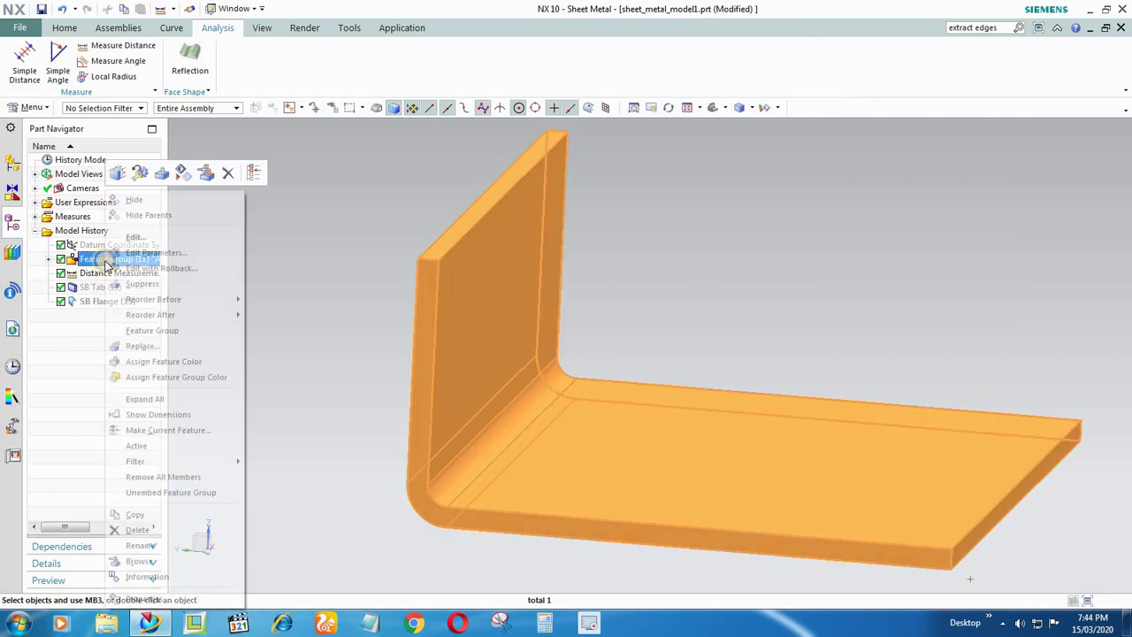
pyautogui.click(142, 200)
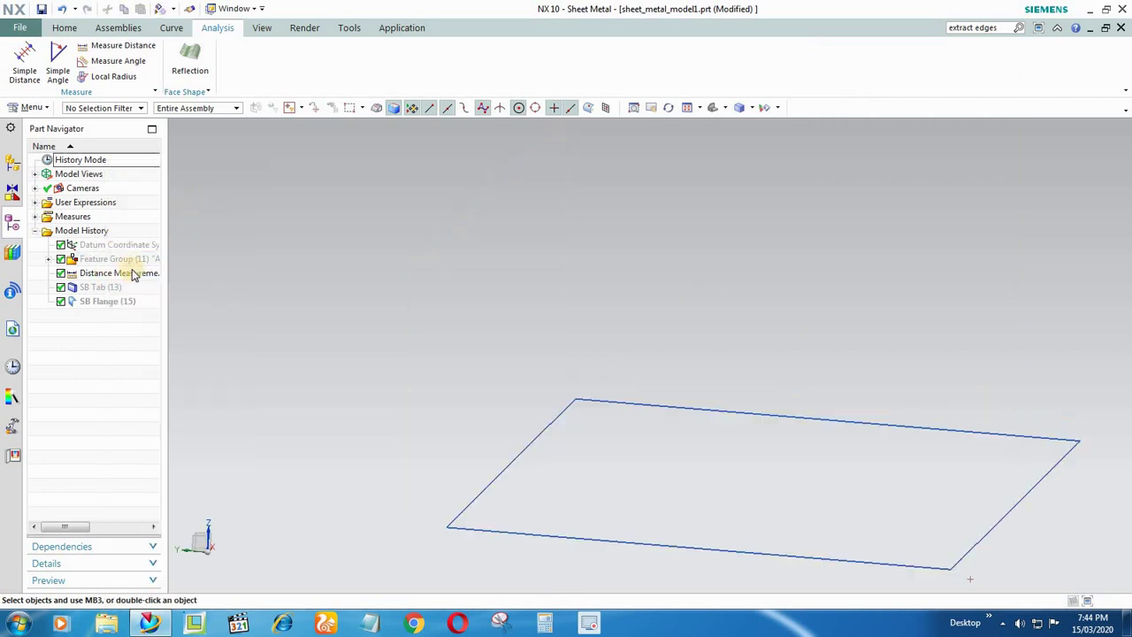
pyautogui.click(108, 287)
pyautogui.keyDown('ctrl'); pyautogui.click(106, 301); pyautogui.keyUp('ctrl')
pyautogui.rightClick(106, 302)
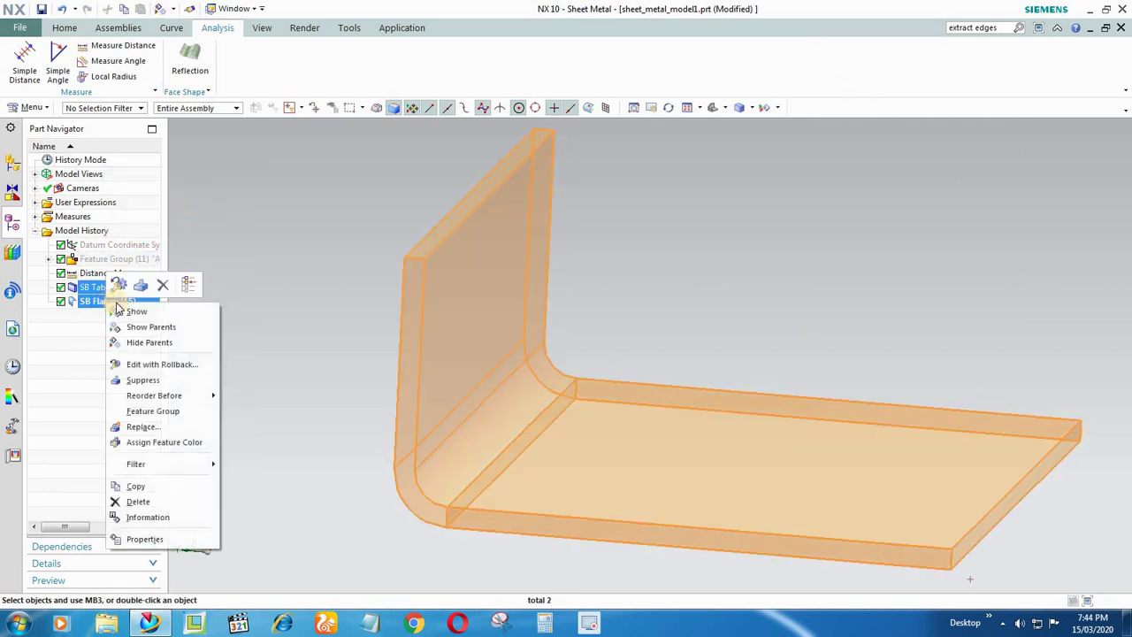
pyautogui.click(128, 309)
pyautogui.moveTo(296, 256)
pyautogui.mouseDown(button='middle')
pyautogui.moveTo(285, 271)
pyautogui.moveTo(303, 227)
pyautogui.moveTo(294, 254)
pyautogui.mouseUp(button='middle')
pyautogui.click(94, 300)
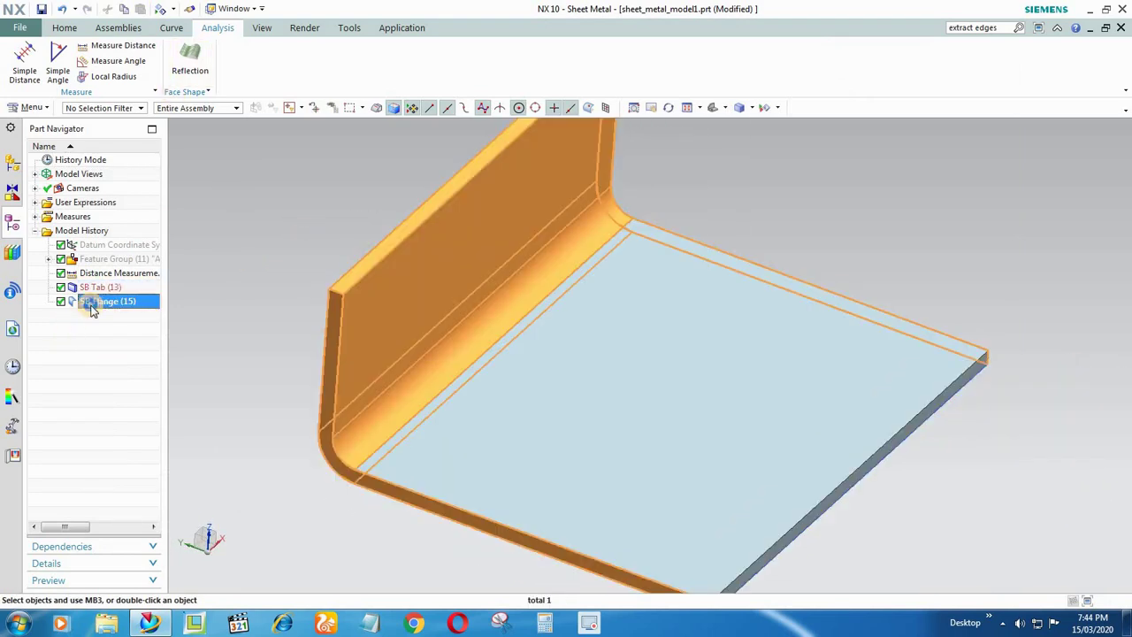
# Edit SB Flange (15) with rollback and select its 5 mm bend radius to change to 3 mm.
pyautogui.rightClick(94, 302)
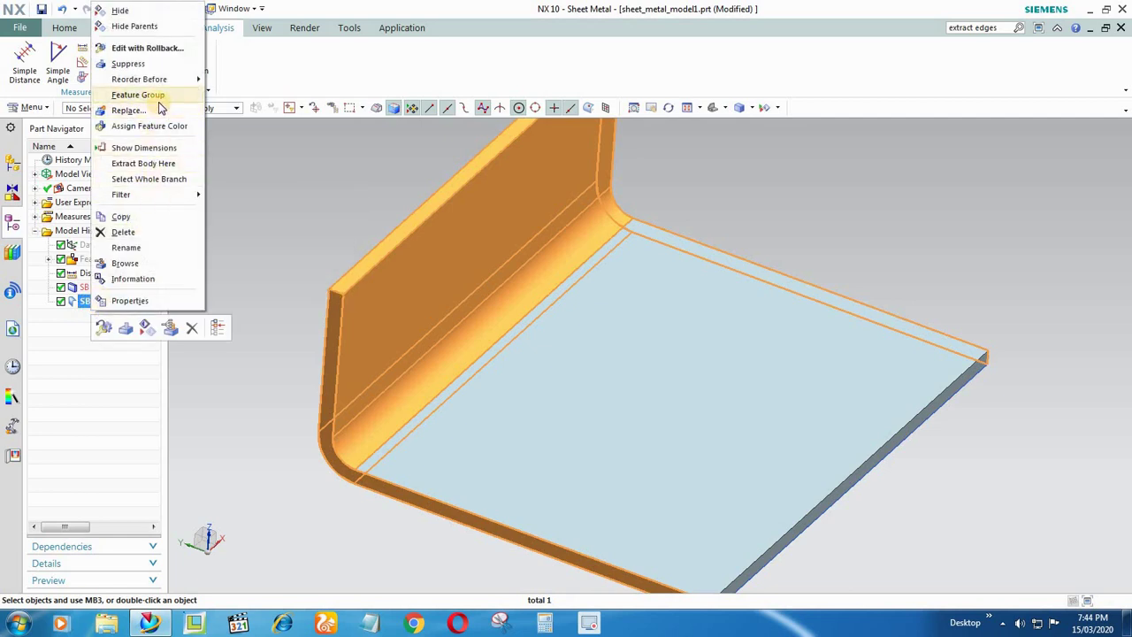
pyautogui.click(147, 47)
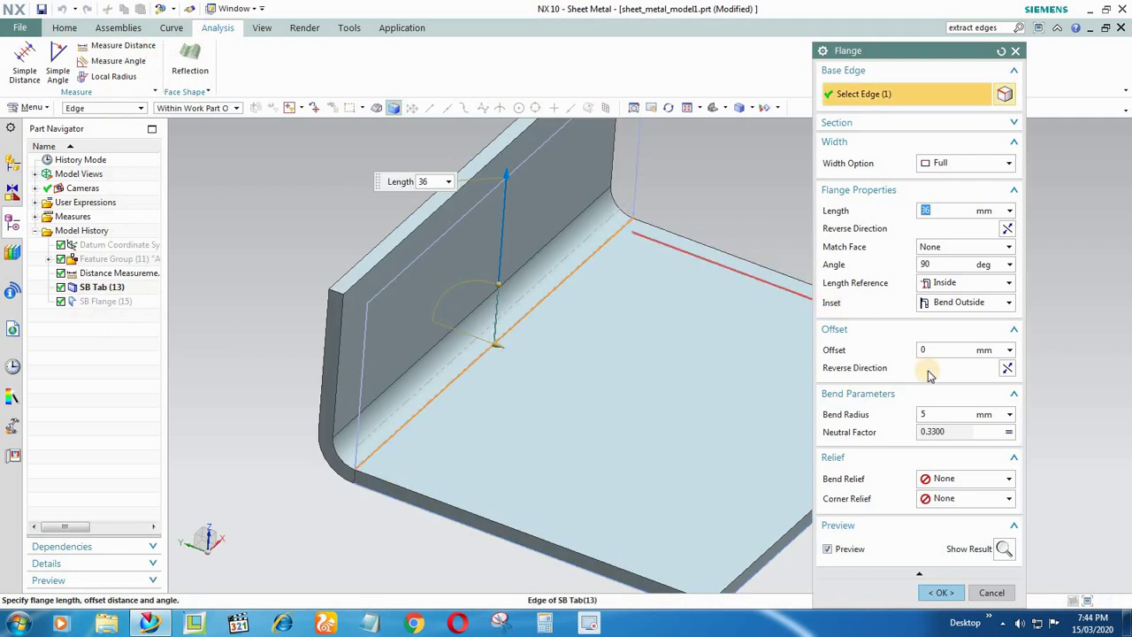
pyautogui.click(945, 413)
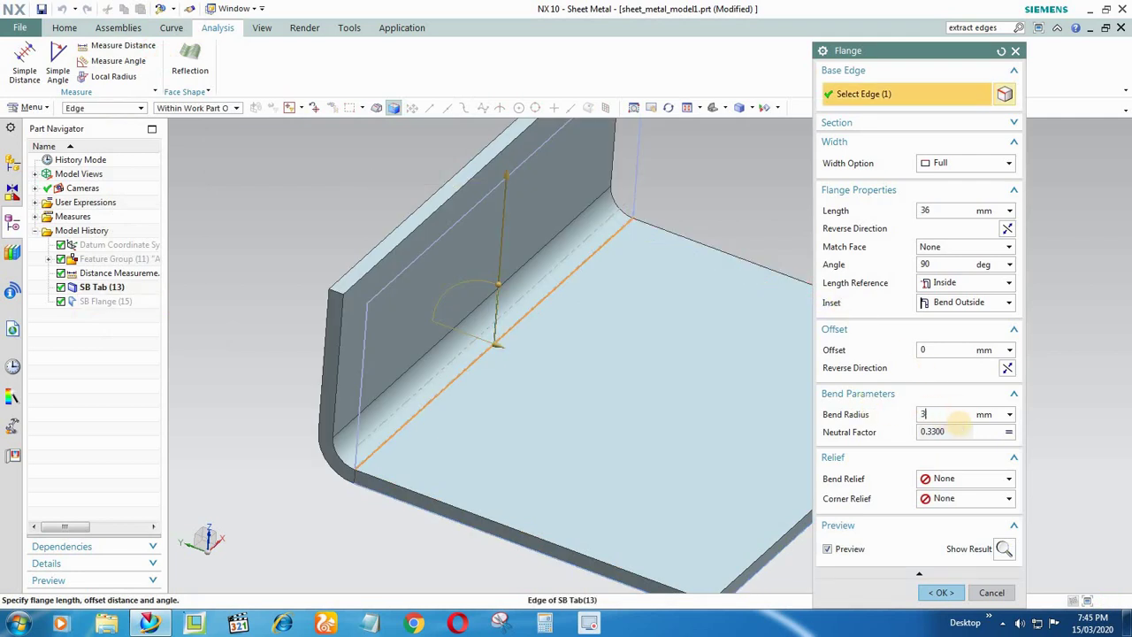
# Apply the 3 mm bend radius to SB Flange and check the result from below.
pyautogui.click(941, 592)
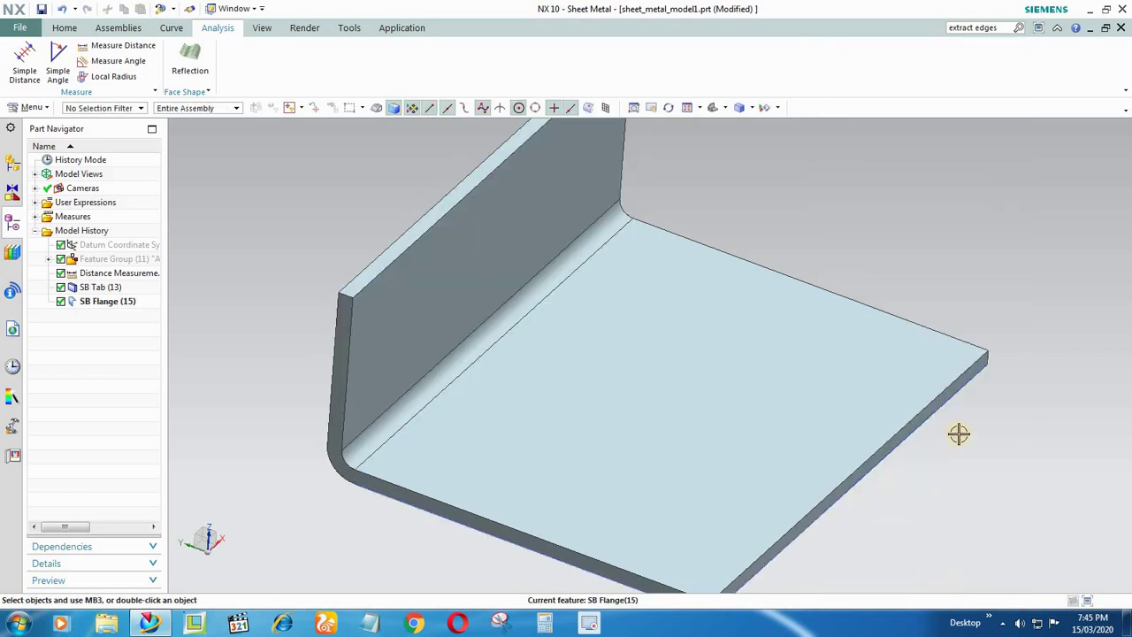
pyautogui.moveTo(990, 298); pyautogui.dragTo(614, 395, button='middle')
pyautogui.press('End')
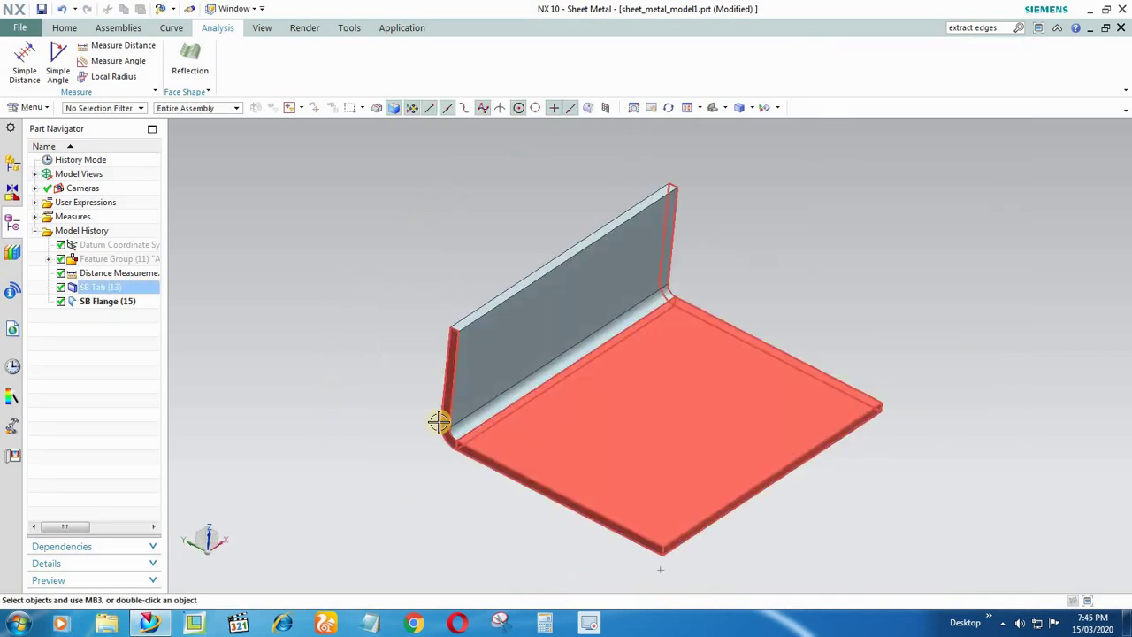
# Show the imported bodies of Feature Group (11) alongside SB Flange.
pyautogui.rightClick(99, 259)
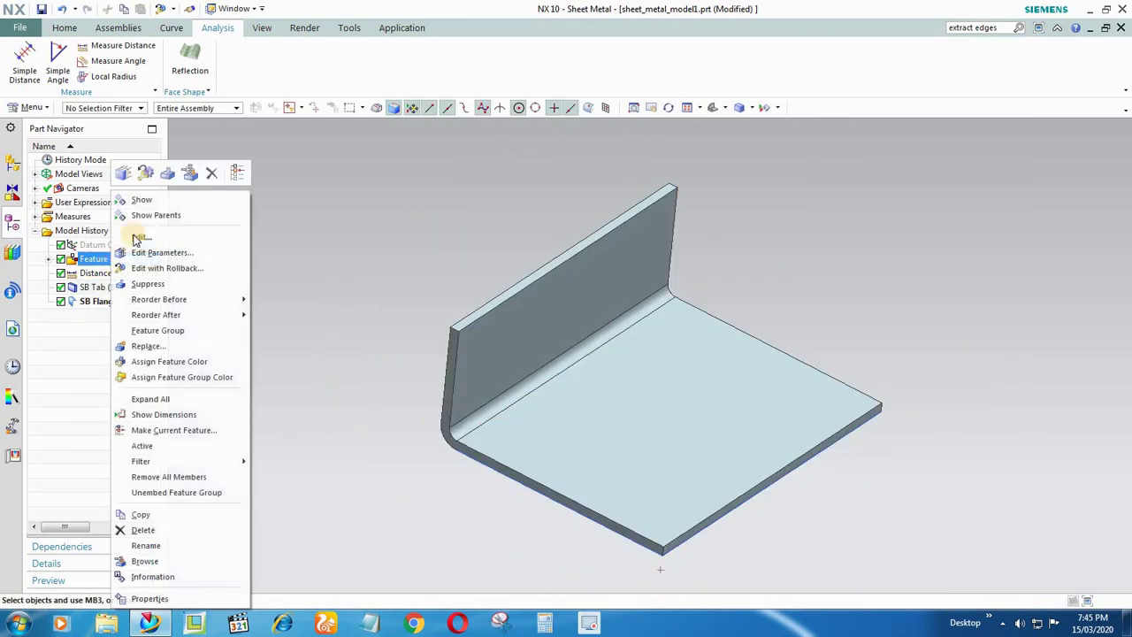
pyautogui.click(182, 198)
pyautogui.moveTo(328, 277); pyautogui.dragTo(104, 270, button='middle')
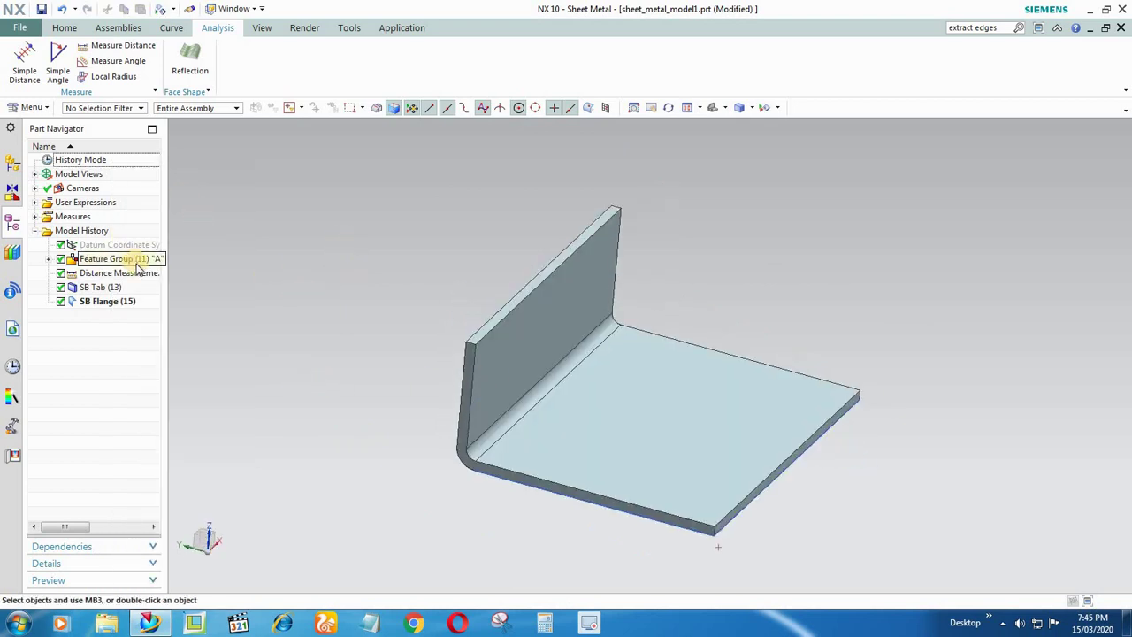
pyautogui.click(645, 422)
pyautogui.scroll(3, 471, 431)
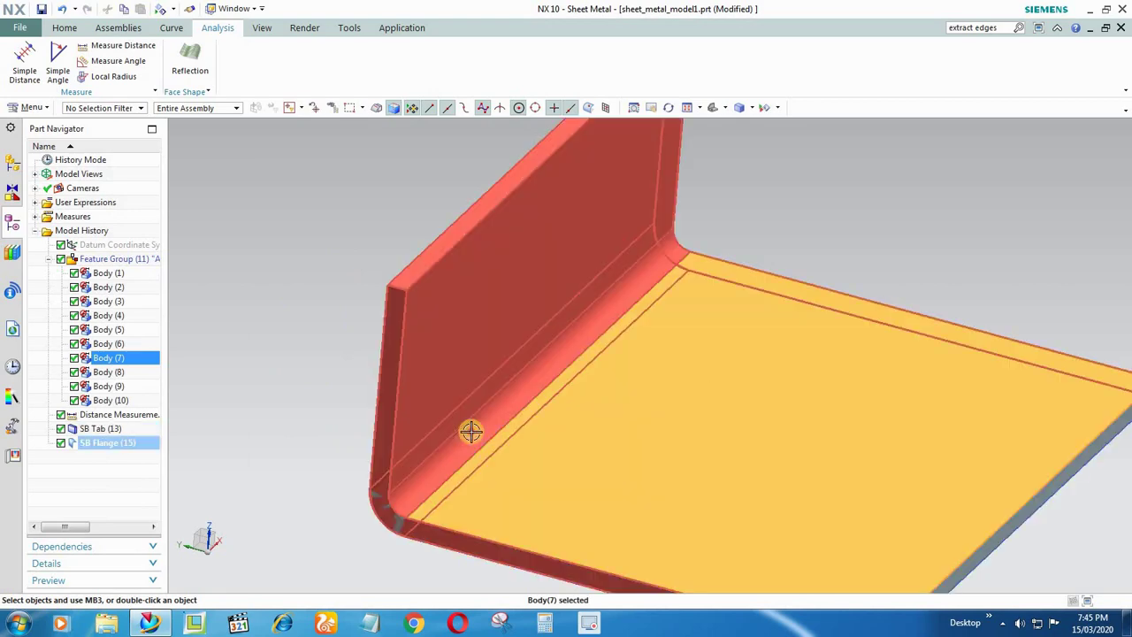
pyautogui.click(442, 425)
# Orbit and zoom around the bend to compare the imported bracket with the new flange.
pyautogui.scroll(-3, 437, 422)
pyautogui.moveTo(437, 422); pyautogui.dragTo(361, 440, button='middle')
pyautogui.scroll(4, 361, 440)
pyautogui.scroll(-3, 361, 440)
pyautogui.moveTo(278, 528); pyautogui.dragTo(493, 462, button='middle')
pyautogui.scroll(3, 546, 478)
pyautogui.scroll(-2, 593, 430)
pyautogui.moveTo(649, 413)
pyautogui.mouseDown(button='middle')
pyautogui.moveTo(659, 426)
pyautogui.moveTo(654, 412)
pyautogui.mouseUp(button='middle')
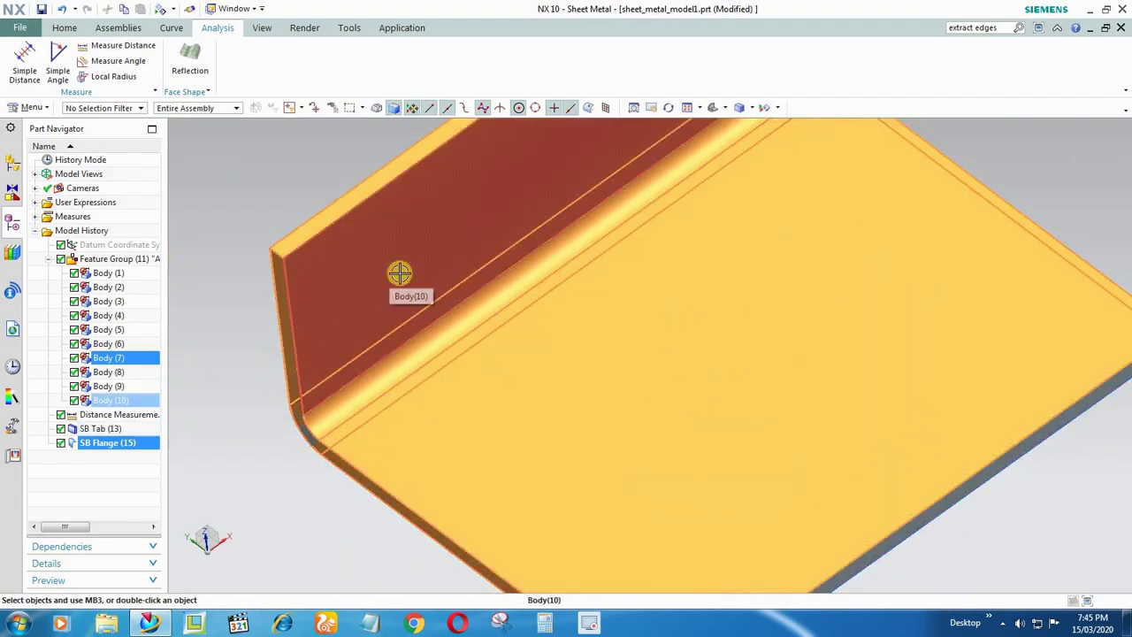
pyautogui.moveTo(400, 273); pyautogui.dragTo(465, 339, button='middle')
pyautogui.scroll(-2, 455, 328)
pyautogui.scroll(2, 469, 299)
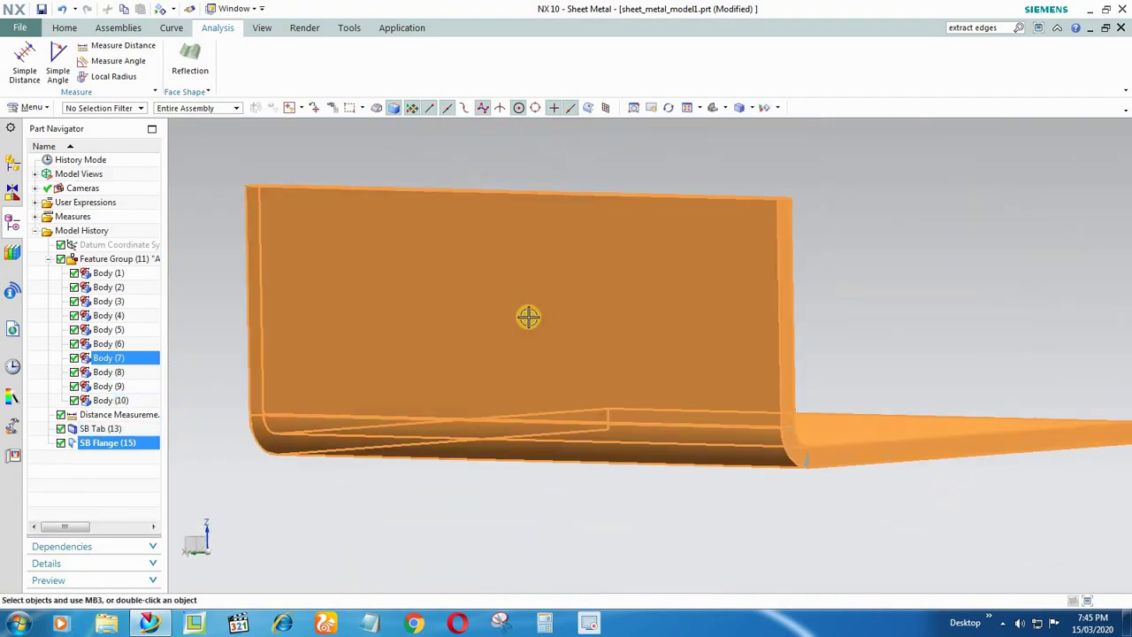
pyautogui.moveTo(498, 387); pyautogui.dragTo(557, 300, button='middle')
# Delete Feature Group (11) together with all its member bodies.
pyautogui.click(49, 259)
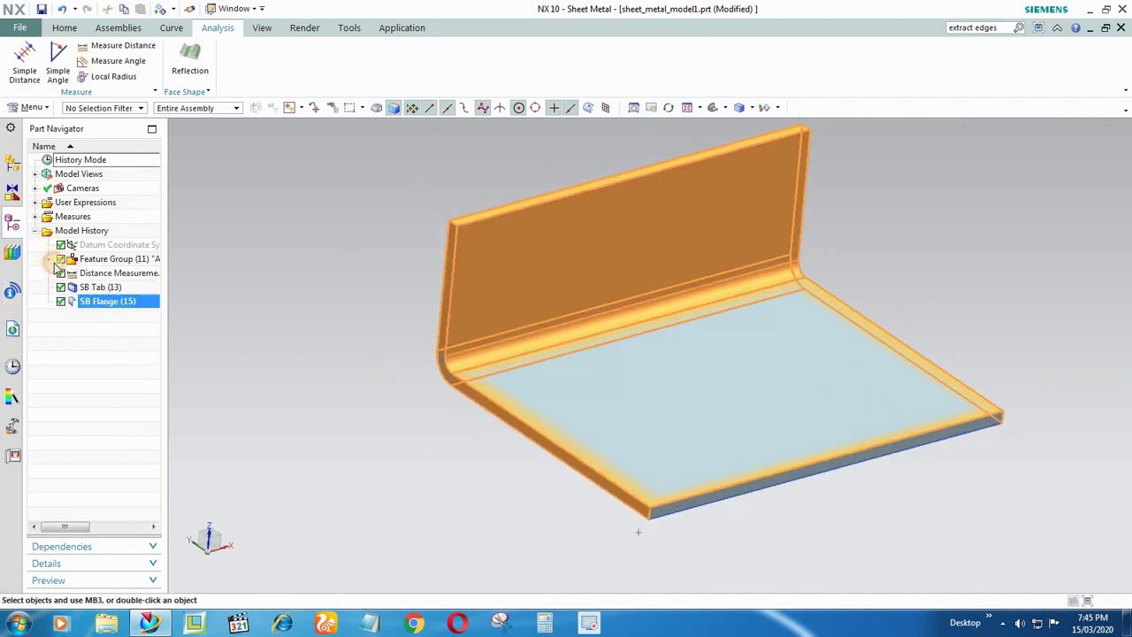
pyautogui.click(133, 257)
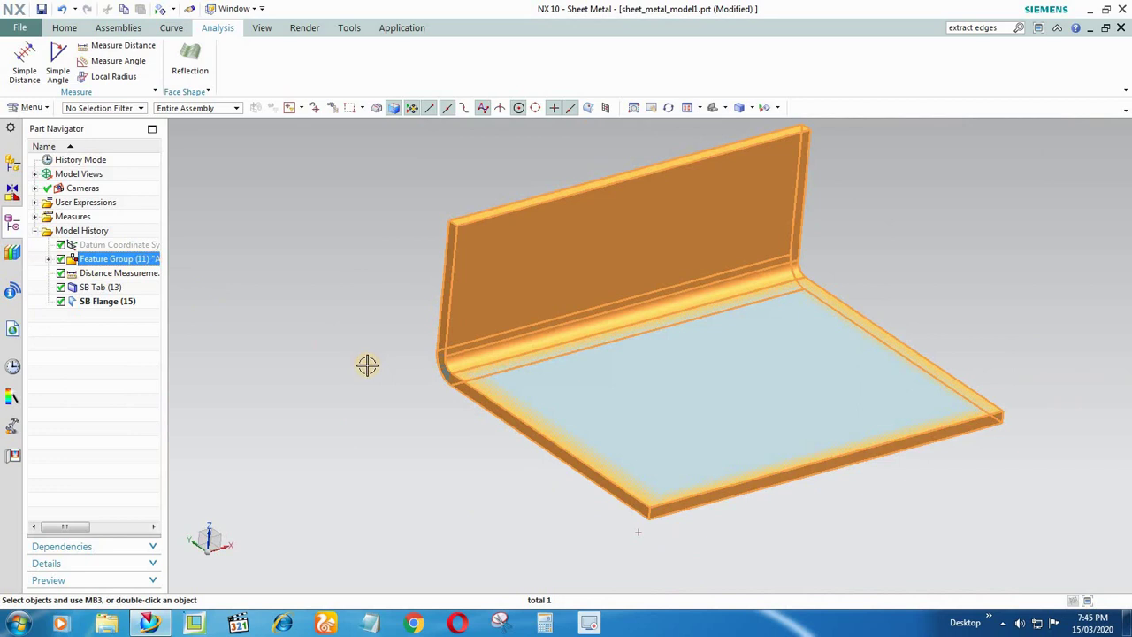
pyautogui.press('Delete')
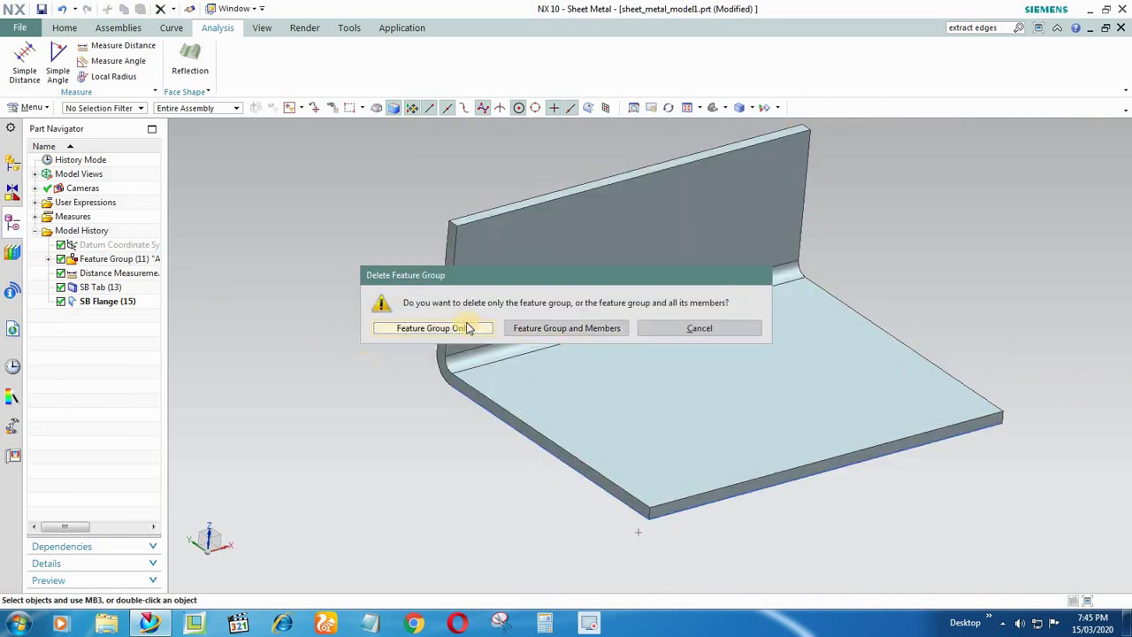
pyautogui.click(554, 332)
pyautogui.click(363, 156)
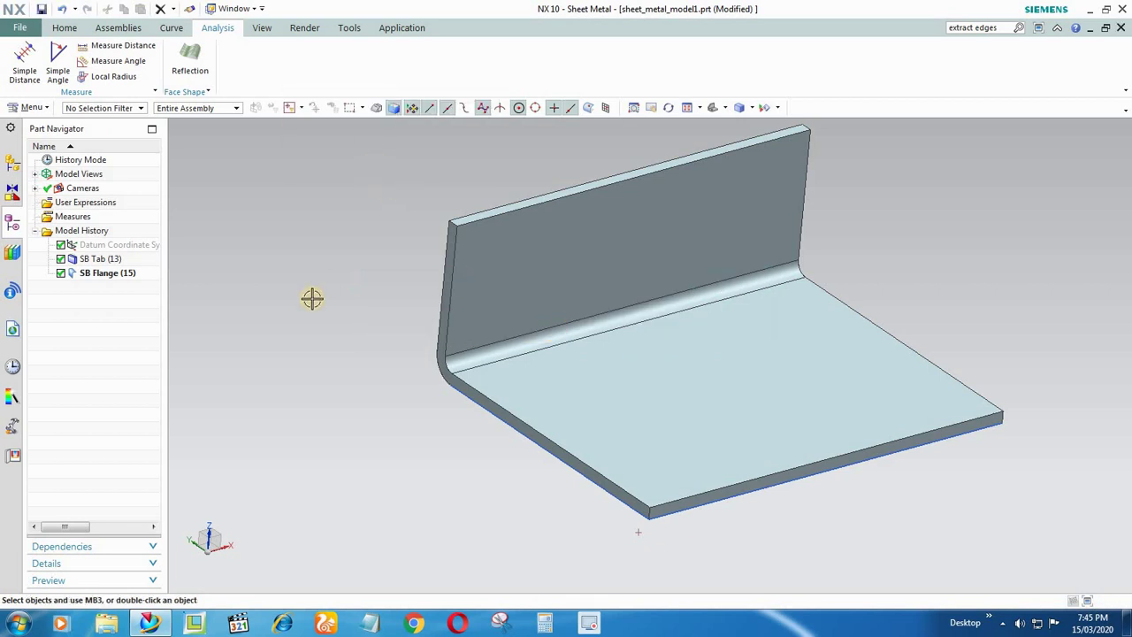
pyautogui.moveTo(349, 283); pyautogui.dragTo(351, 323, button='middle')
pyautogui.click(97, 258)
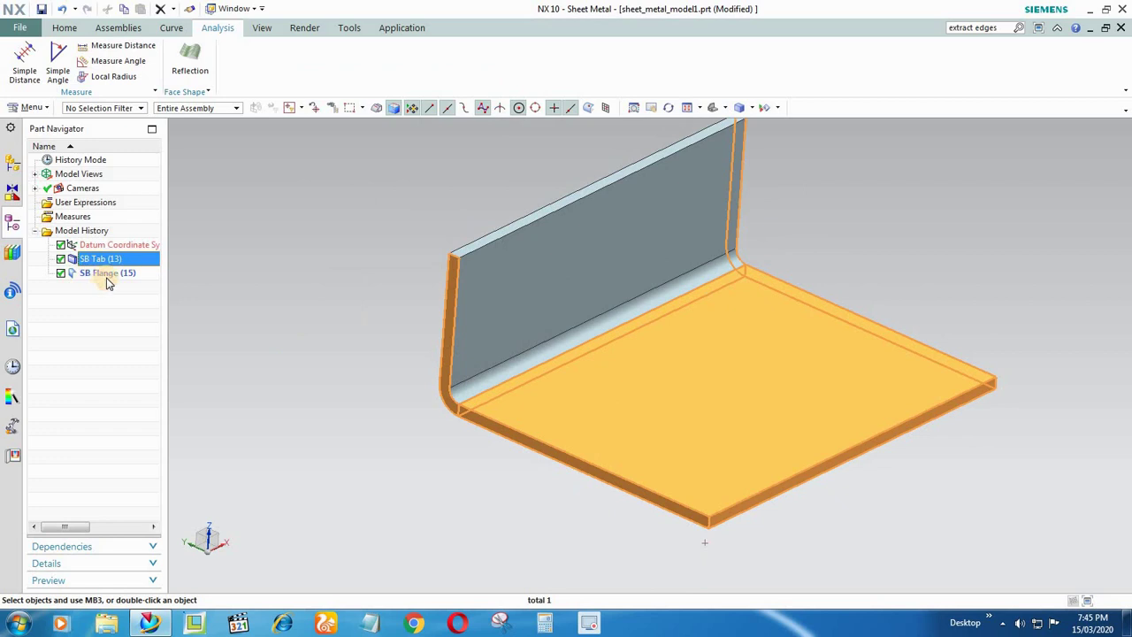
pyautogui.click(106, 276)
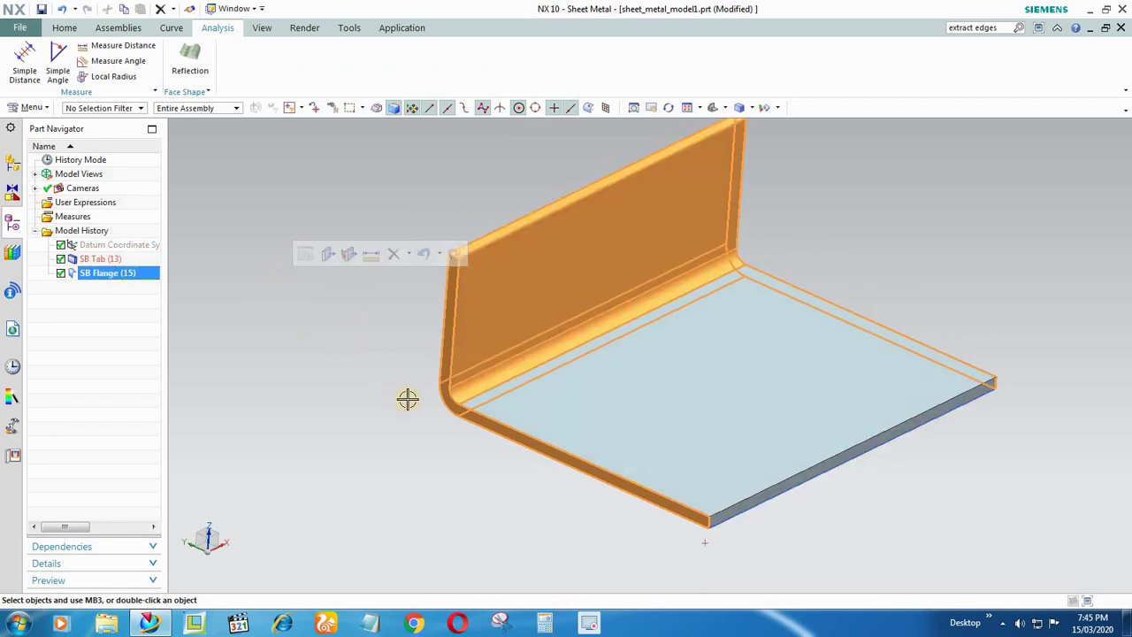
pyautogui.click(99, 259)
pyautogui.click(103, 273)
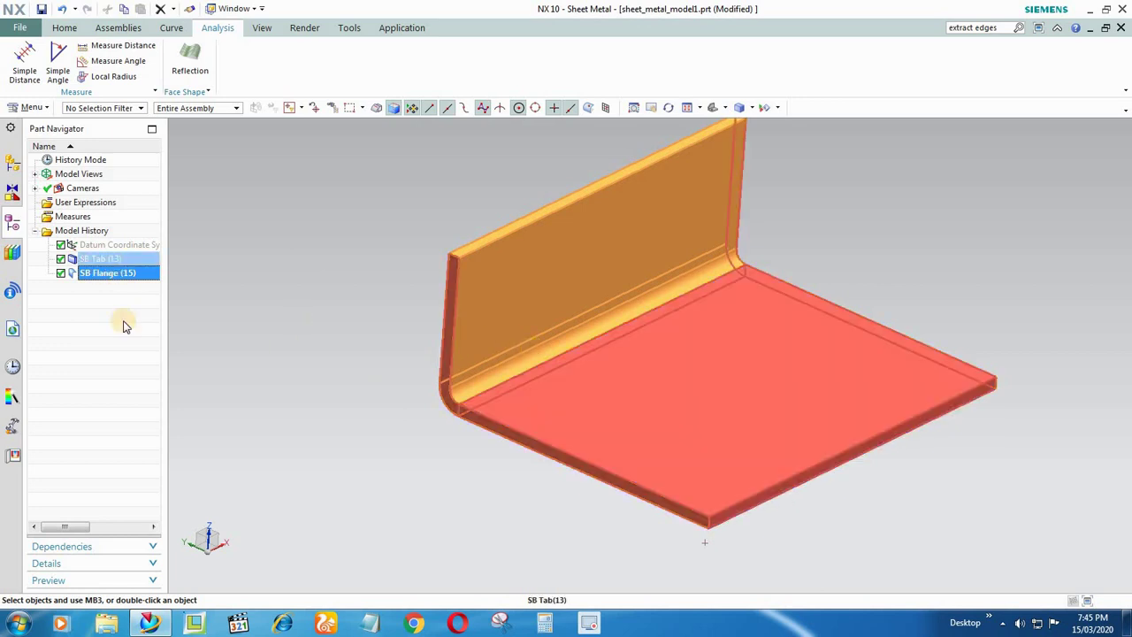
pyautogui.click(103, 259)
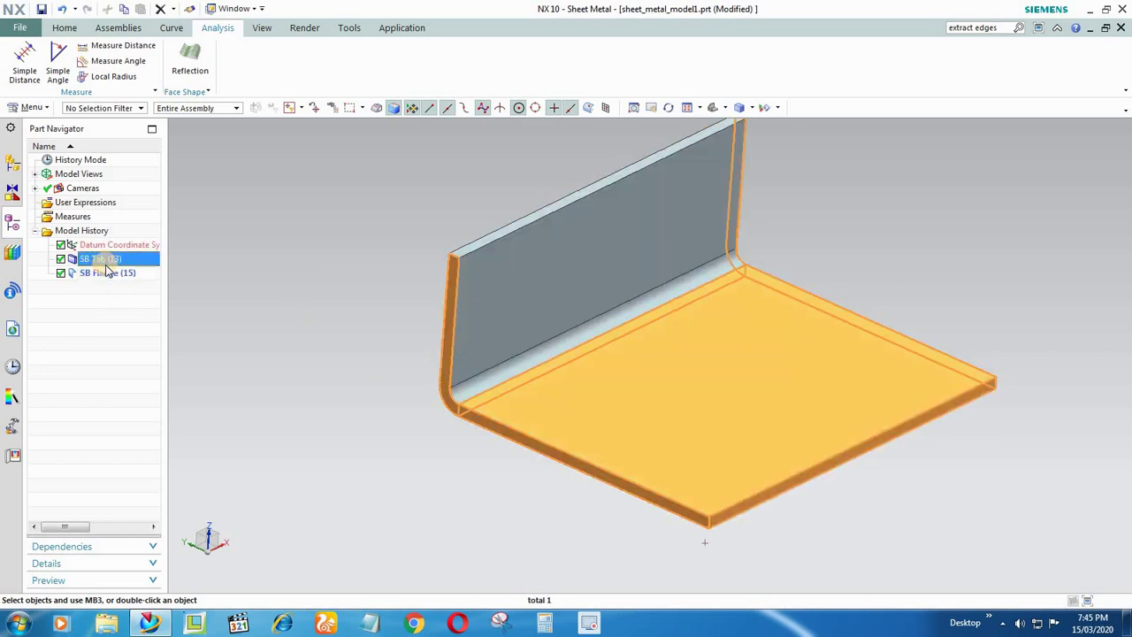
pyautogui.rightClick(107, 263)
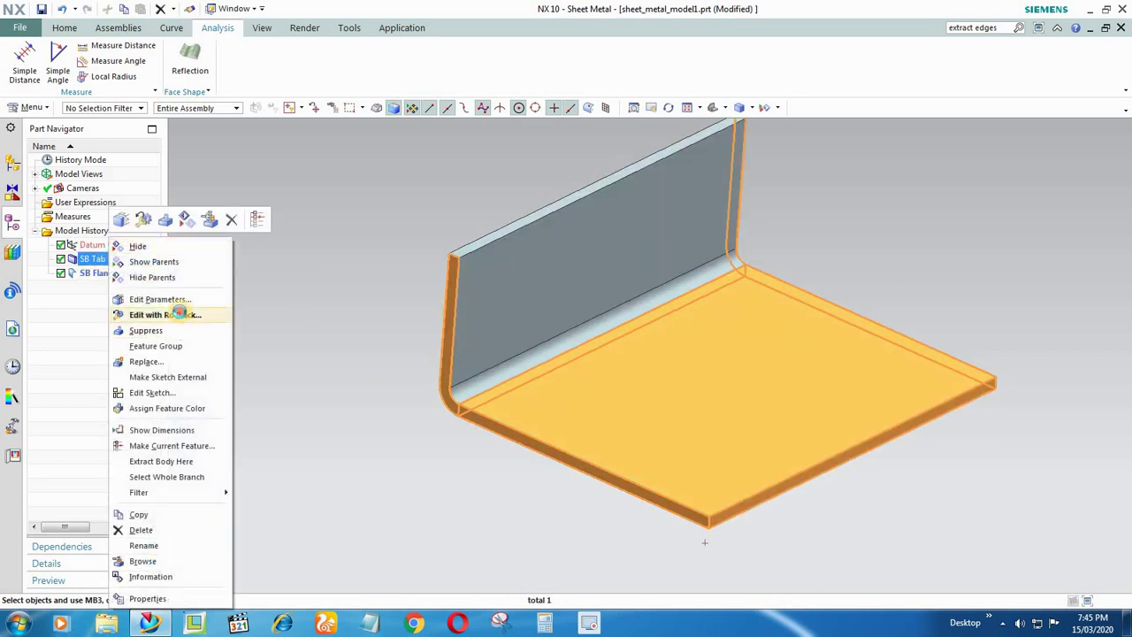
pyautogui.click(180, 311)
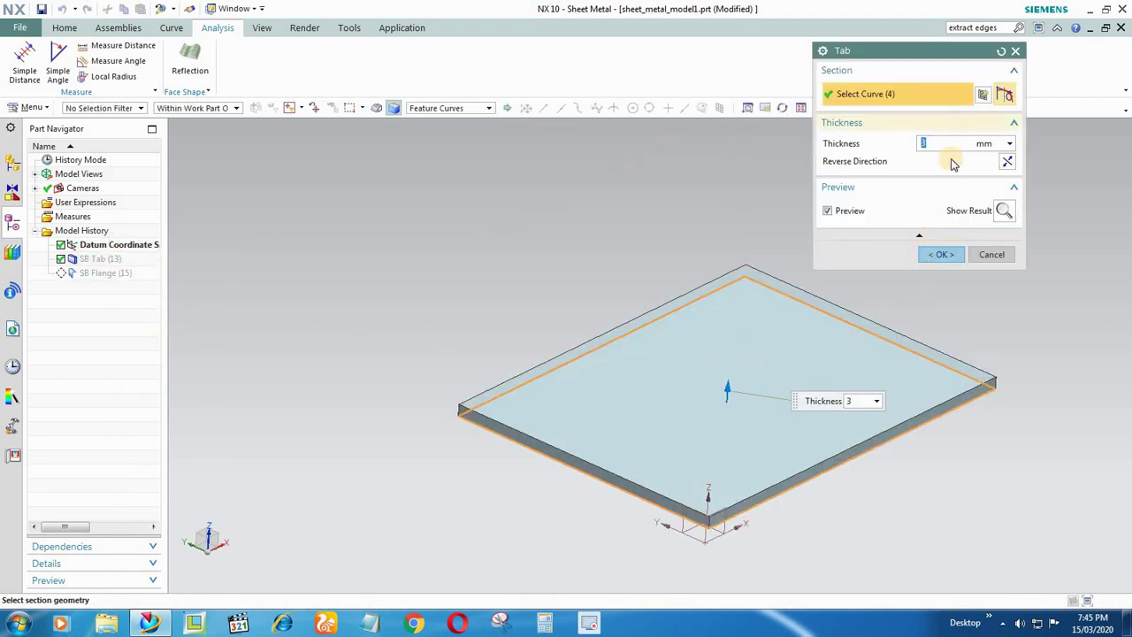
pyautogui.click(953, 210)
pyautogui.click(952, 256)
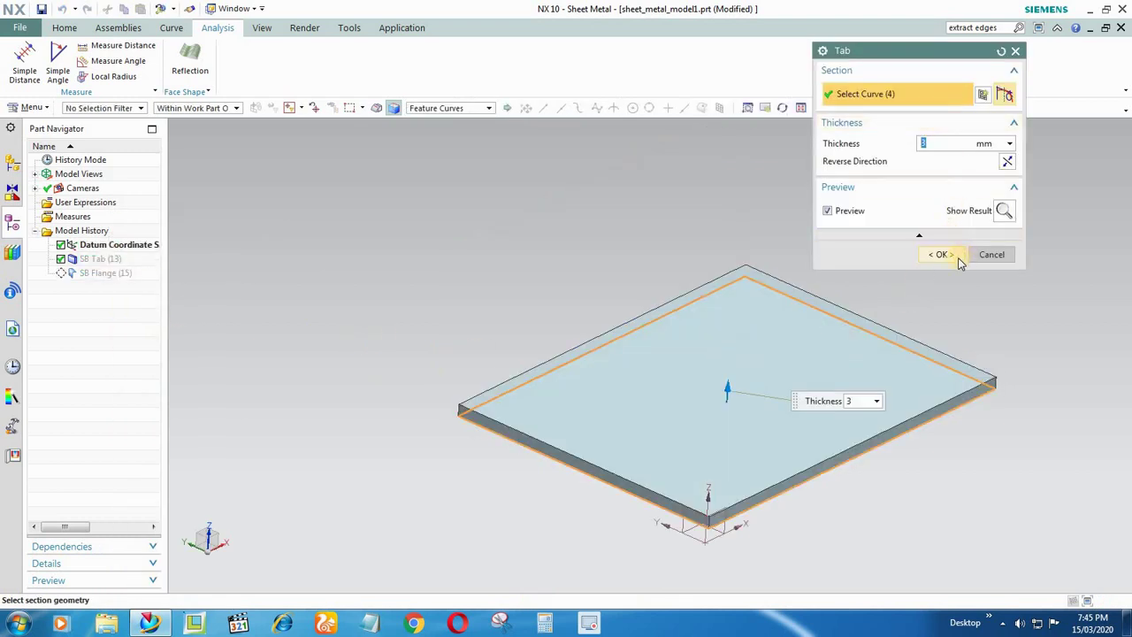
pyautogui.click(108, 275)
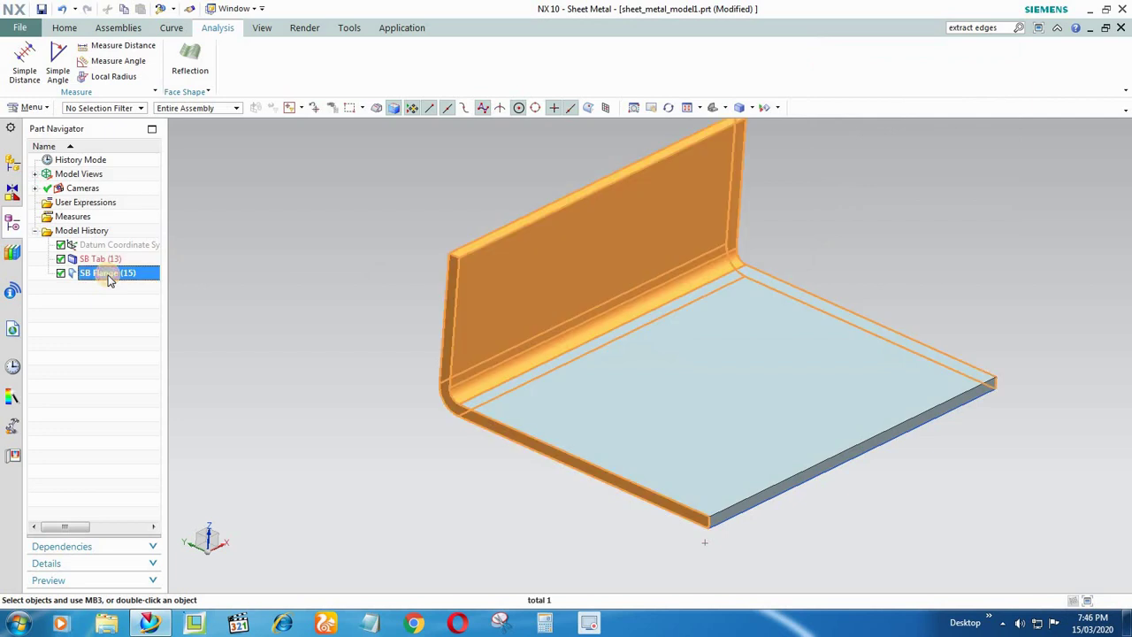
pyautogui.click(99, 258)
pyautogui.rightClick(102, 258)
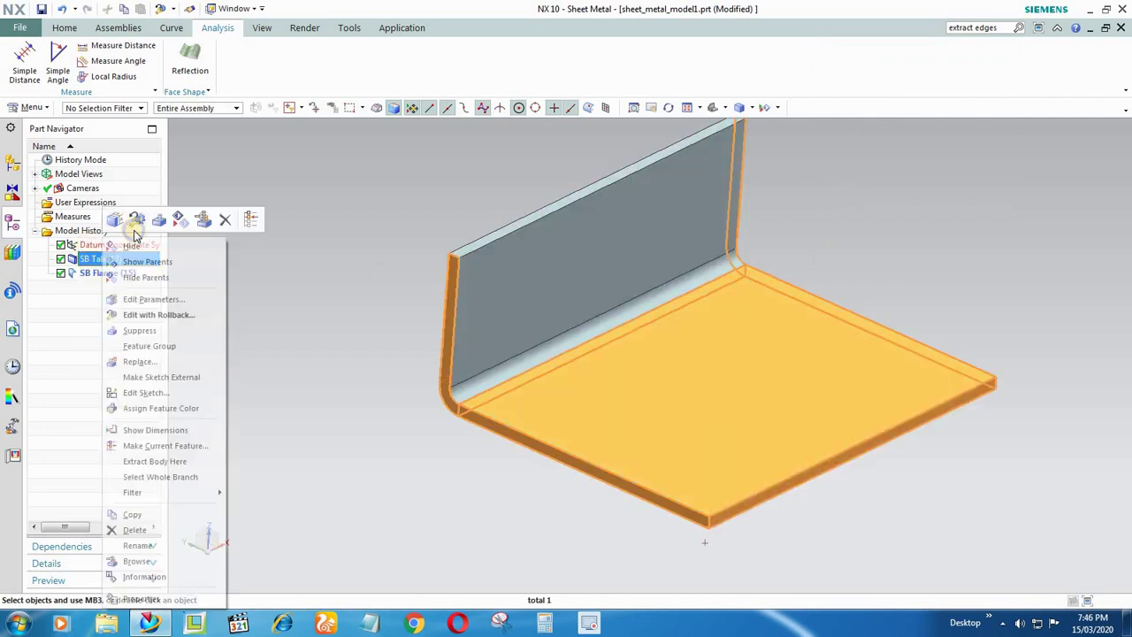
pyautogui.click(152, 314)
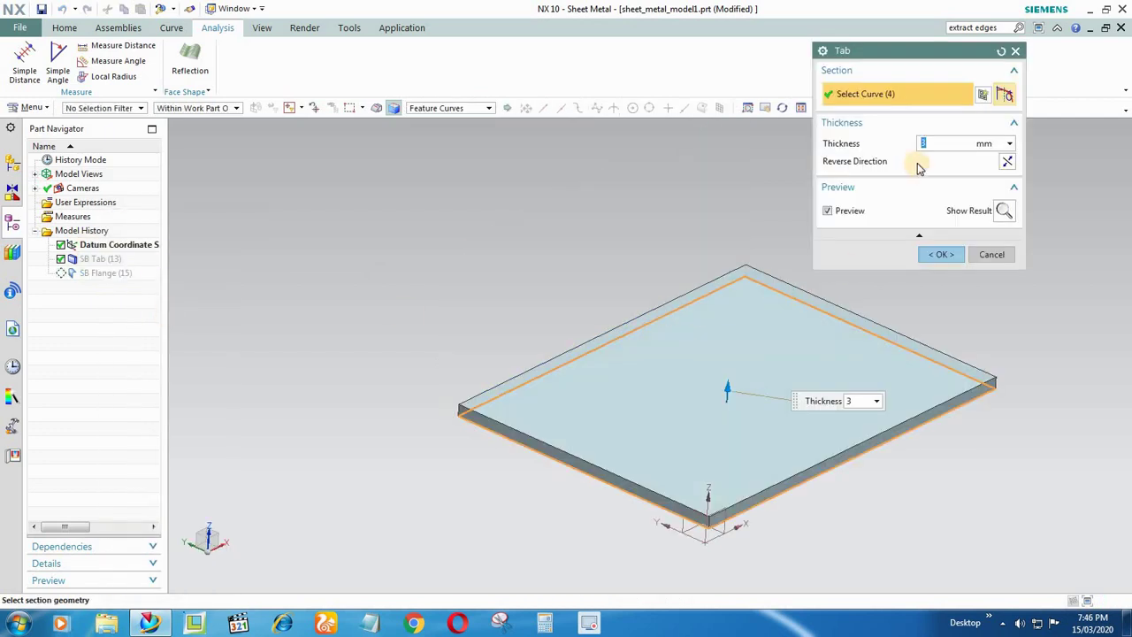
pyautogui.click(983, 95)
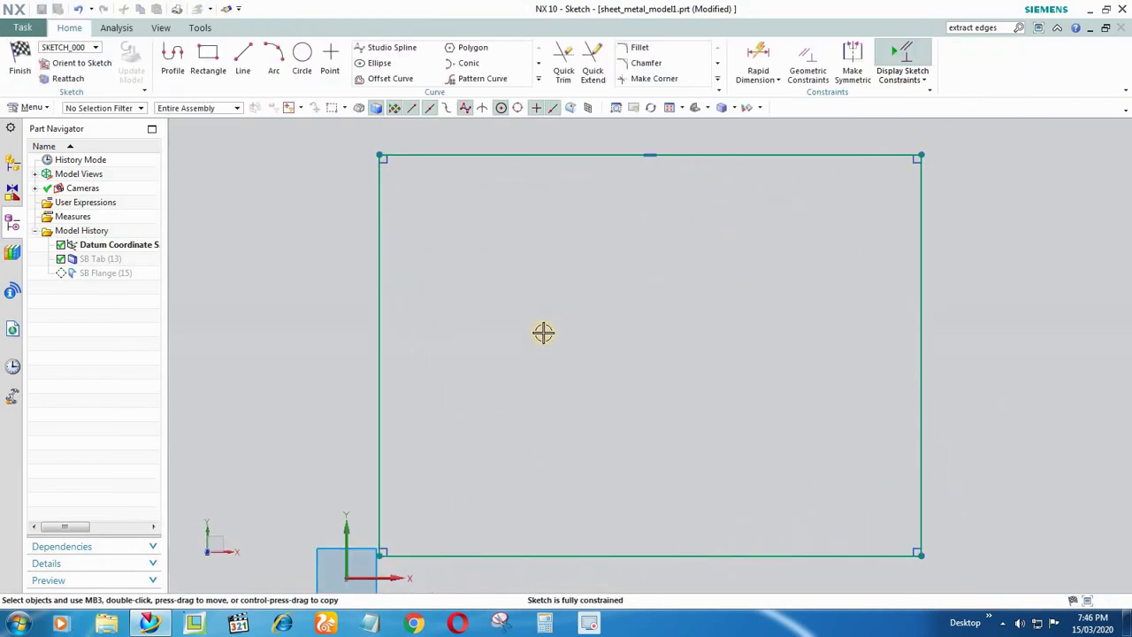
pyautogui.click(635, 192)
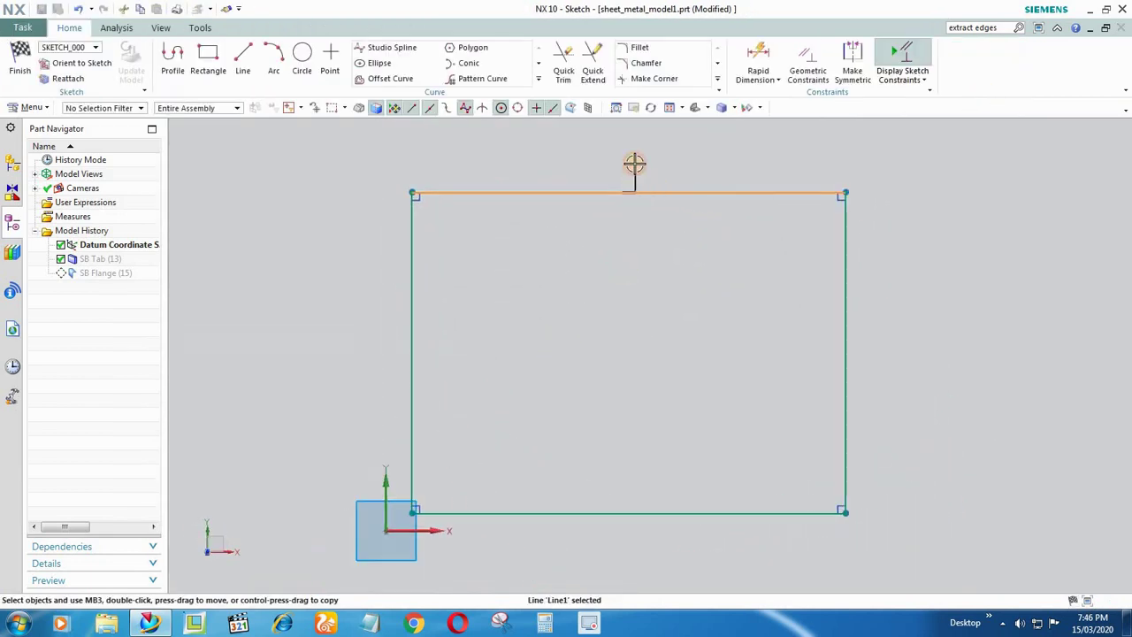
pyautogui.rightClick(231, 234)
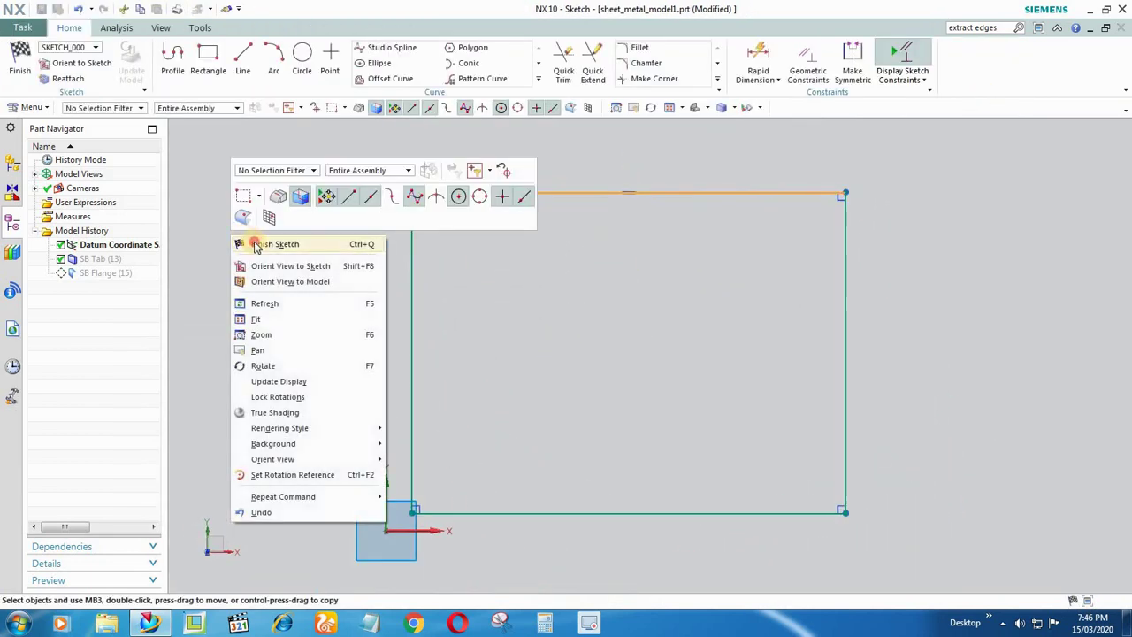
pyautogui.click(255, 245)
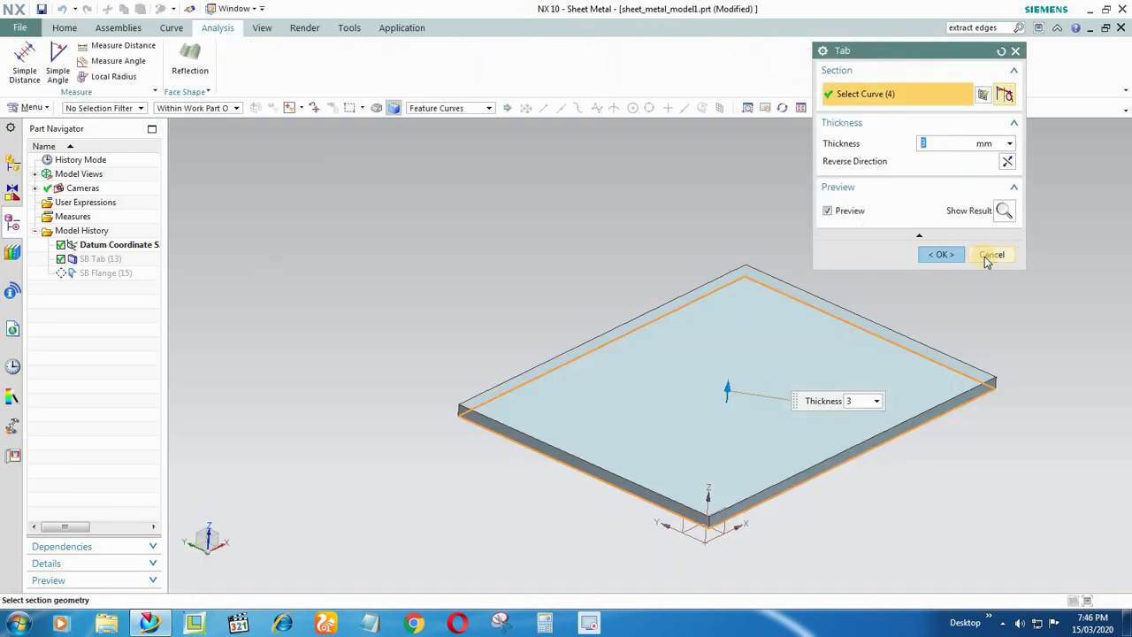
pyautogui.click(989, 256)
# Scroll the ribbon from the Curve tab back to the Home tab.
pyautogui.scroll(1, 379, 82)
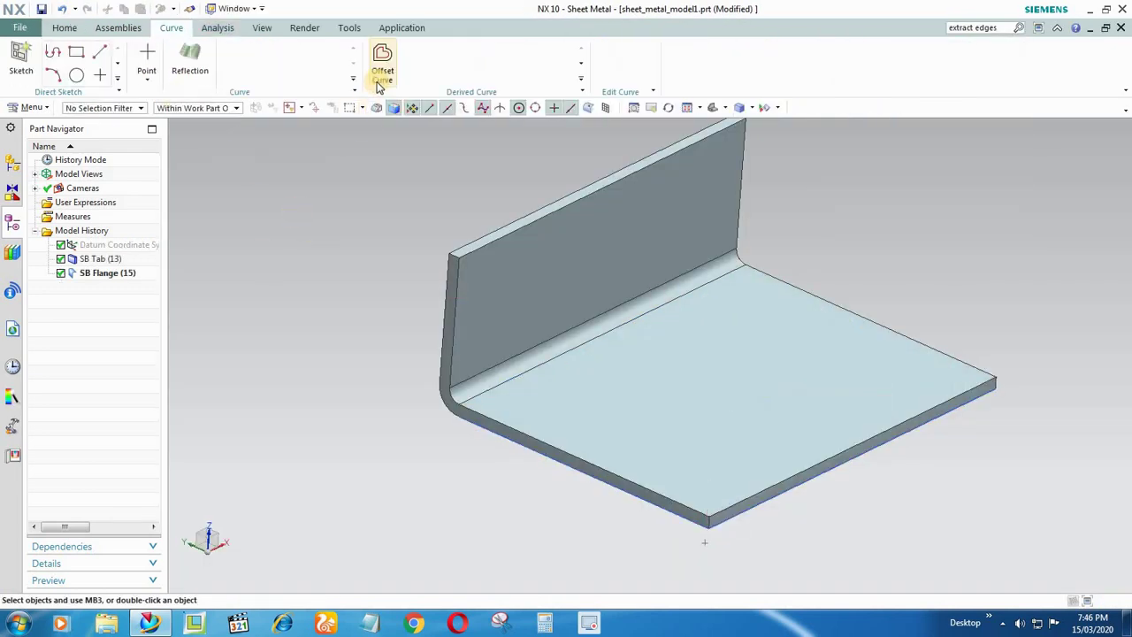
pyautogui.scroll(2, 379, 82)
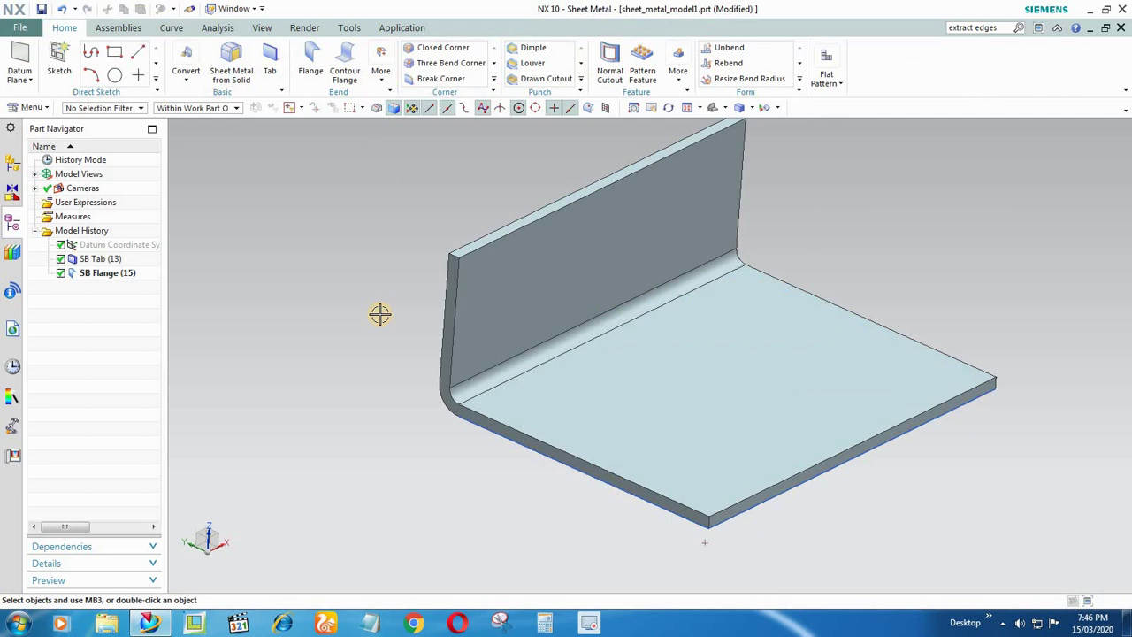